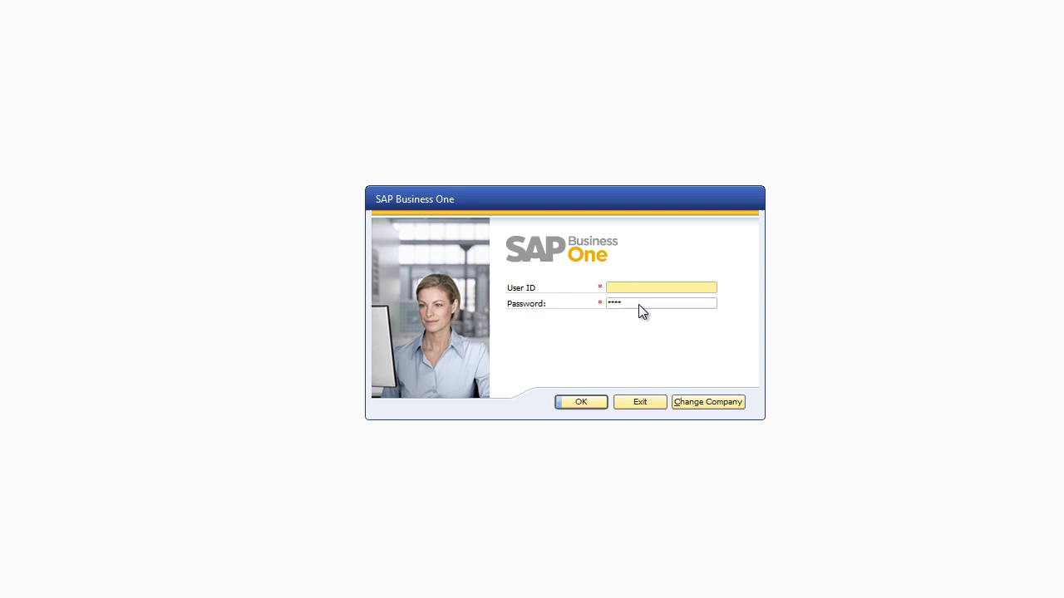
Log in with the user ID manager and the account password, keeping the currently selected company.
click(714, 403)
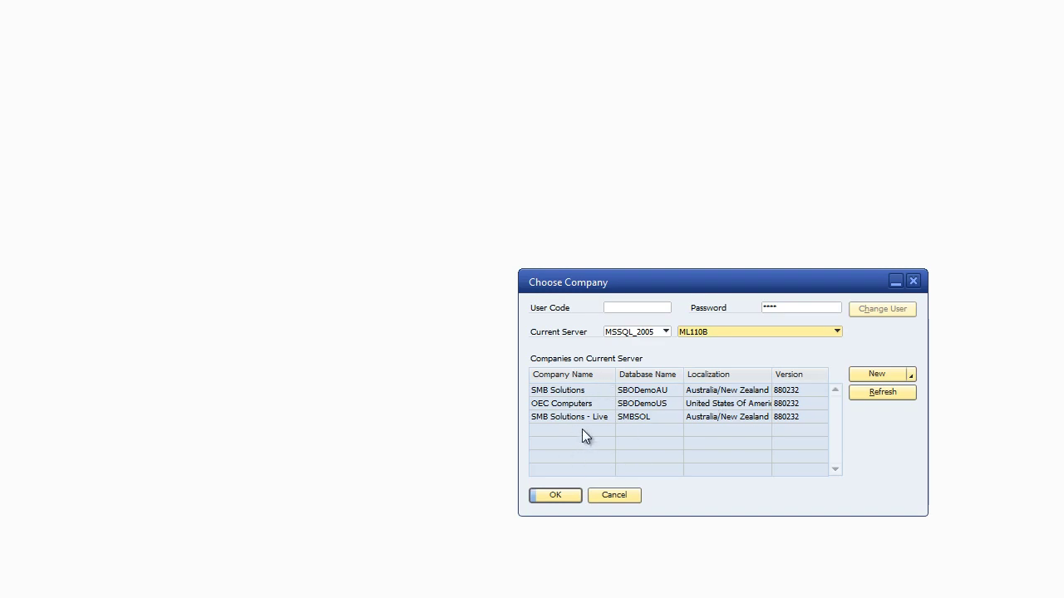
click(606, 497)
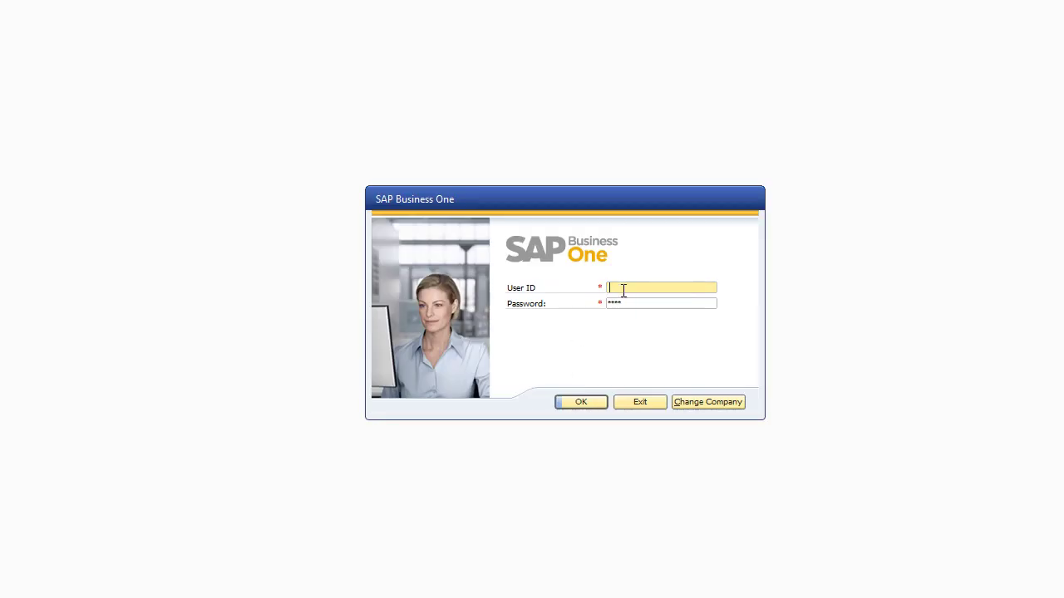
text(manager)
key(Tab)
text(*********)
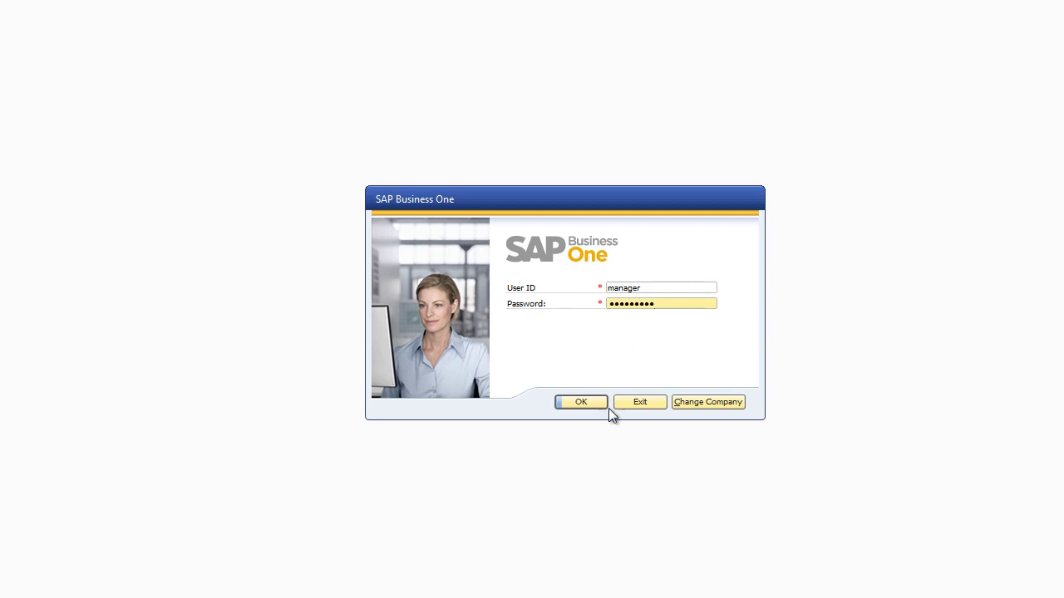
click(582, 402)
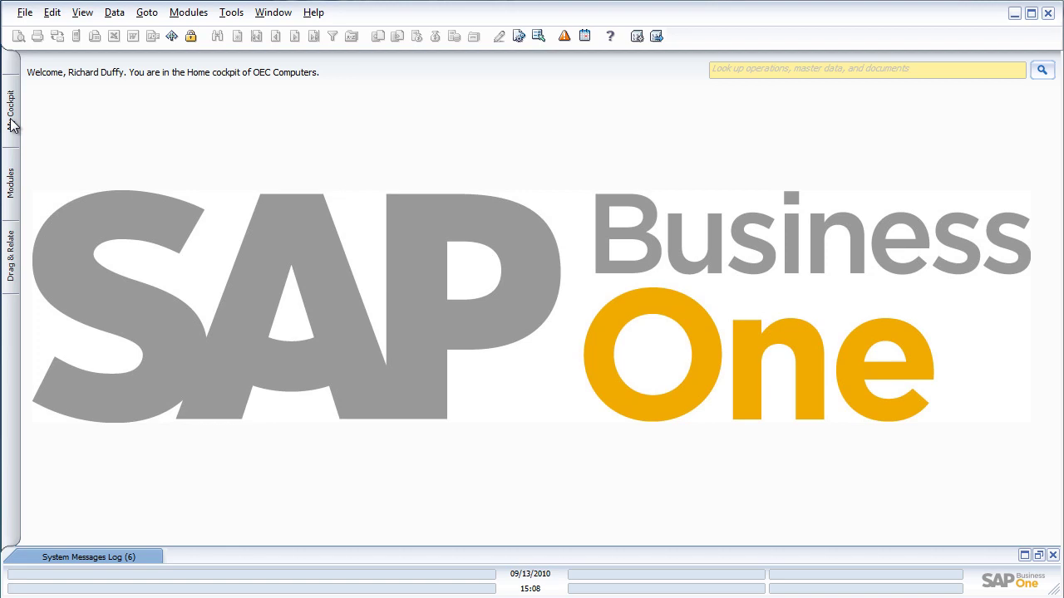
Open the Business Partner Master Data form from the Business Partners module and collapse the module list.
click(12, 188)
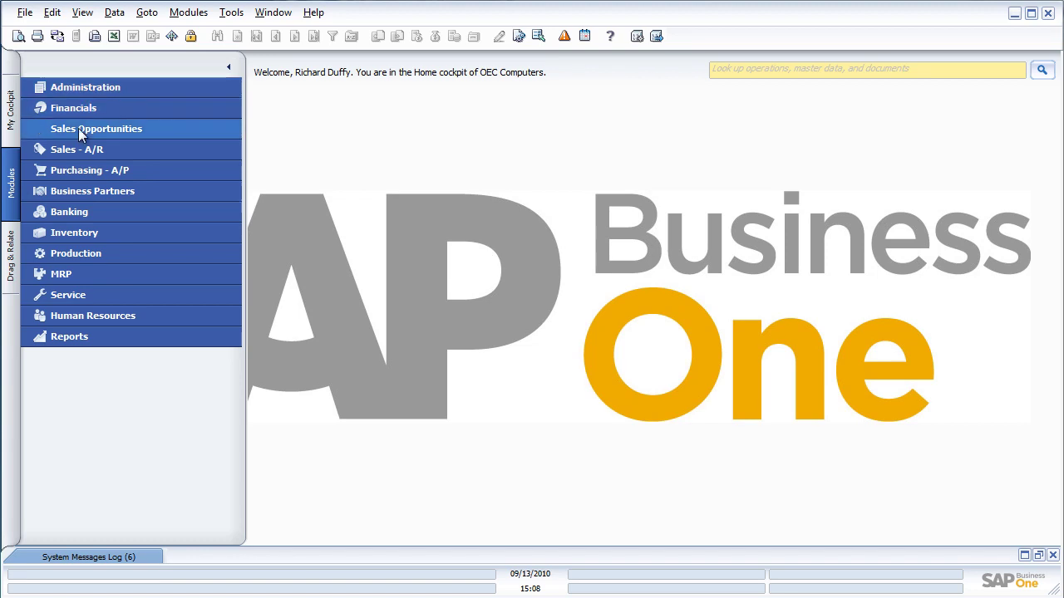
click(79, 193)
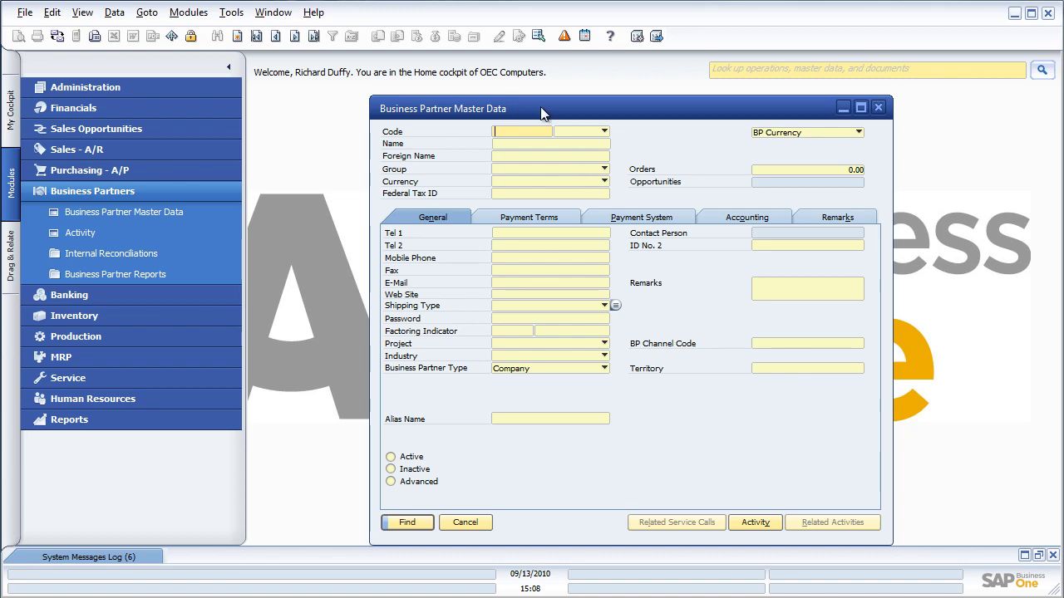
drag(573, 105, 545, 98)
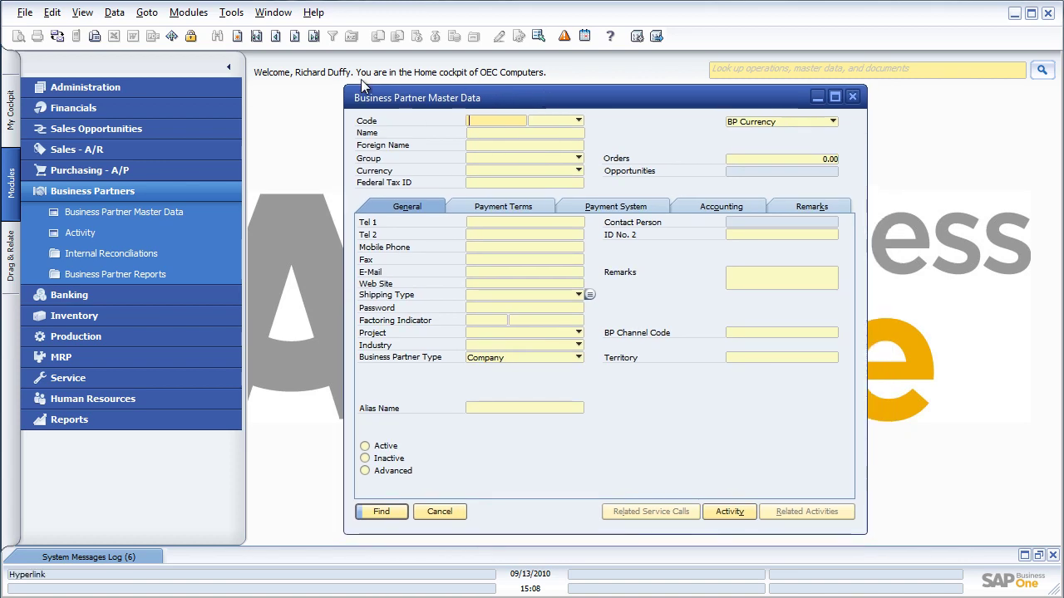
click(230, 71)
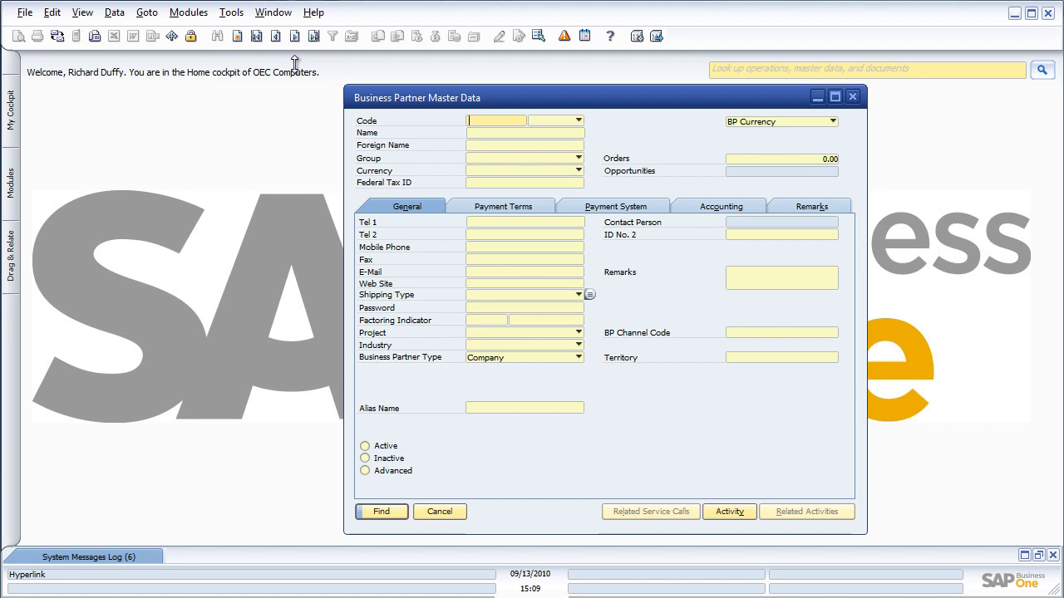
click(834, 96)
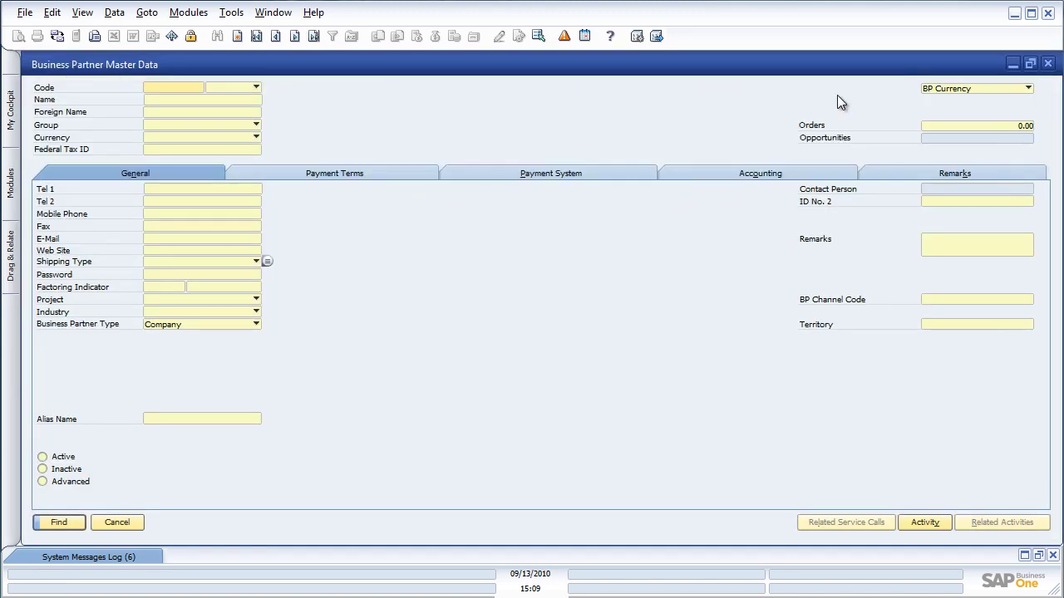
click(1030, 64)
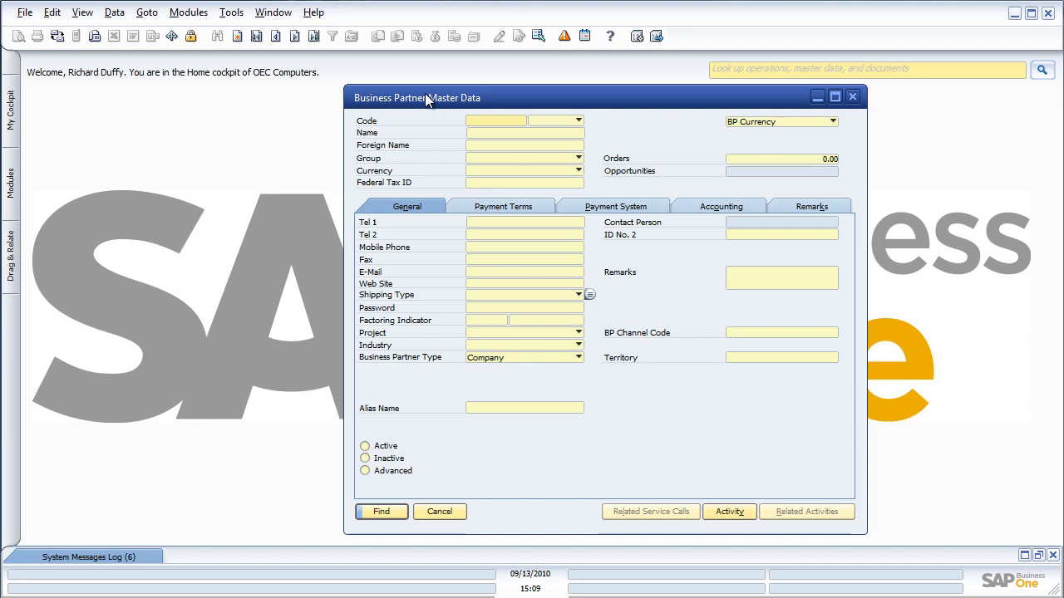
Browse forward through the business partner records to the customer Earthshaker Corporation.
click(294, 38)
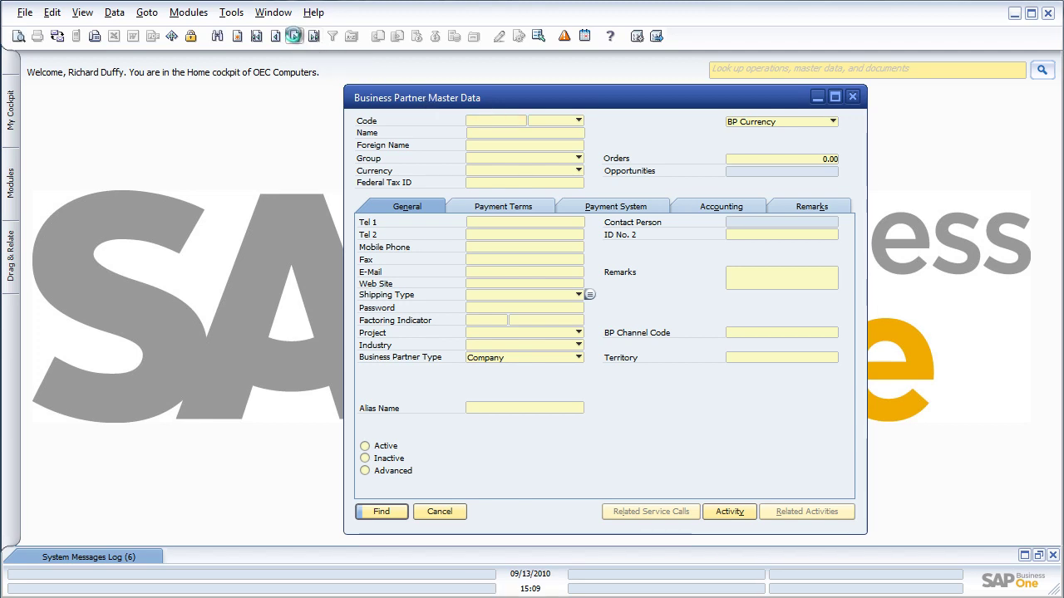
click(294, 36)
click(295, 37)
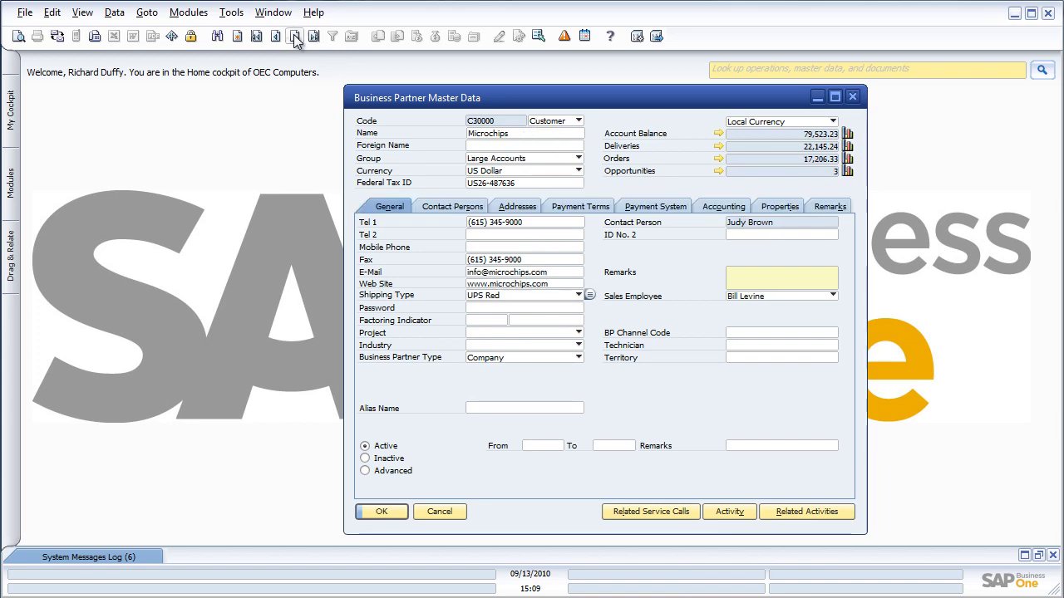
click(295, 38)
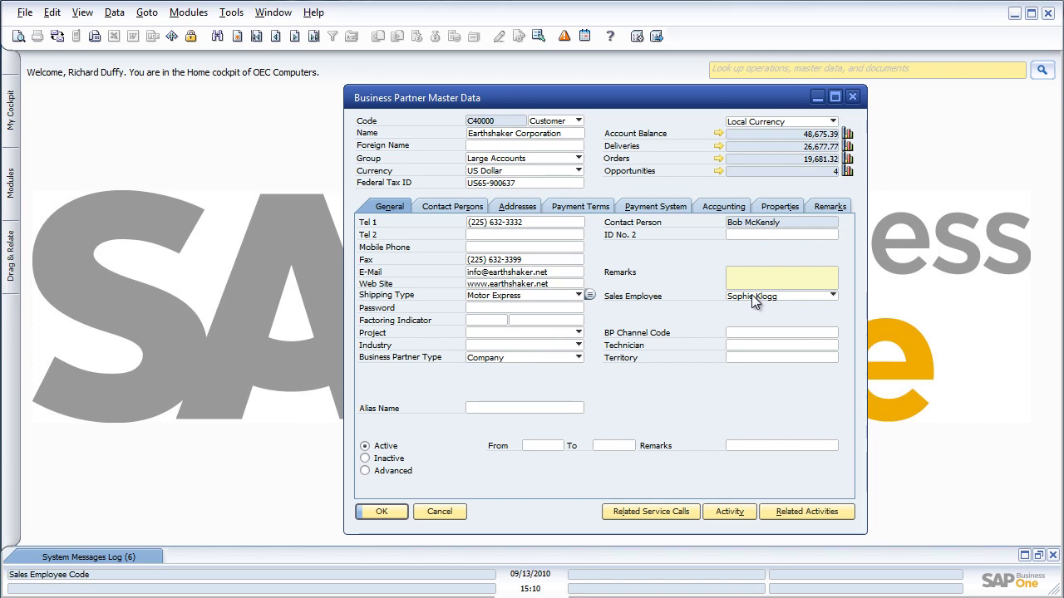
Review Earthshaker Corporation's contact persons, addresses and payment terms, ending back on its general data.
click(472, 207)
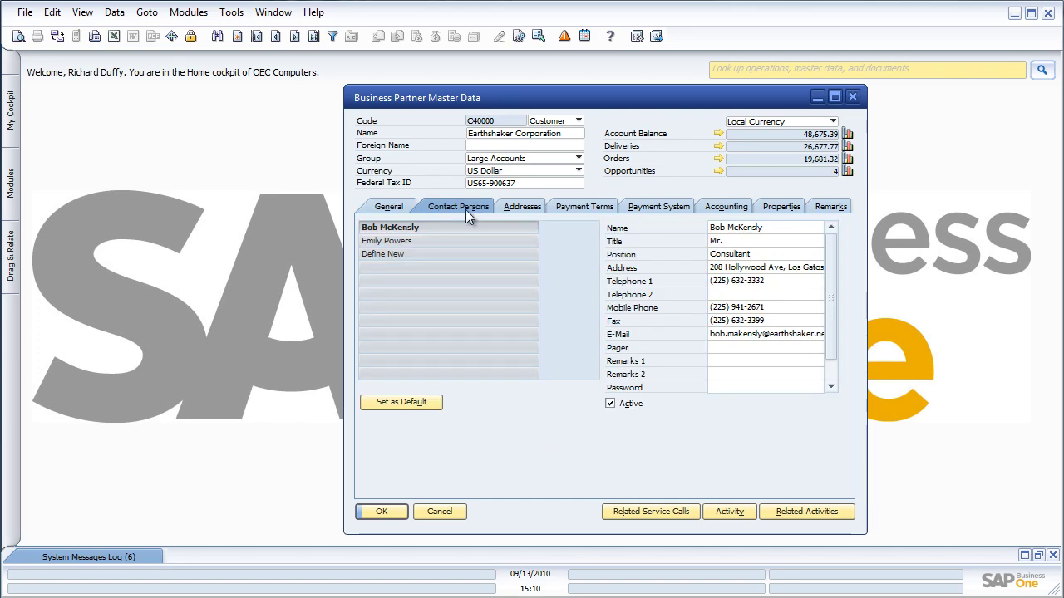
click(392, 243)
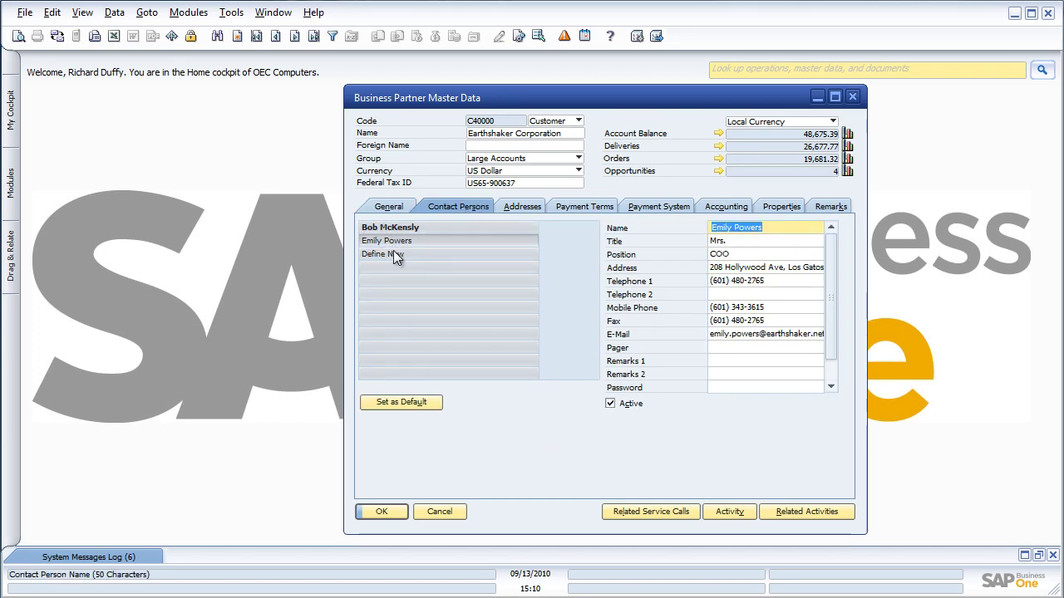
click(401, 229)
click(520, 207)
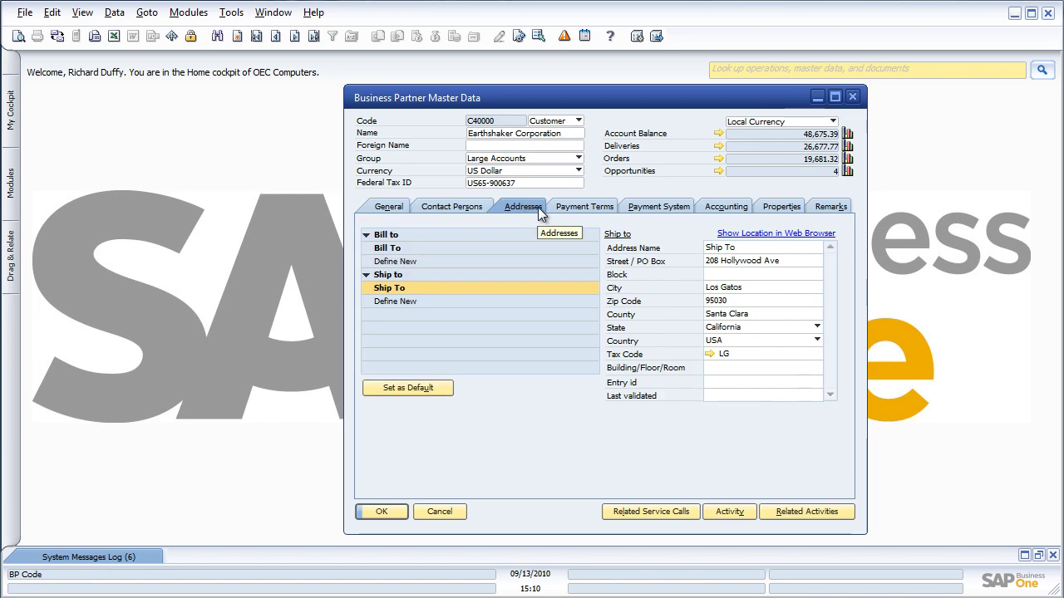
click(588, 206)
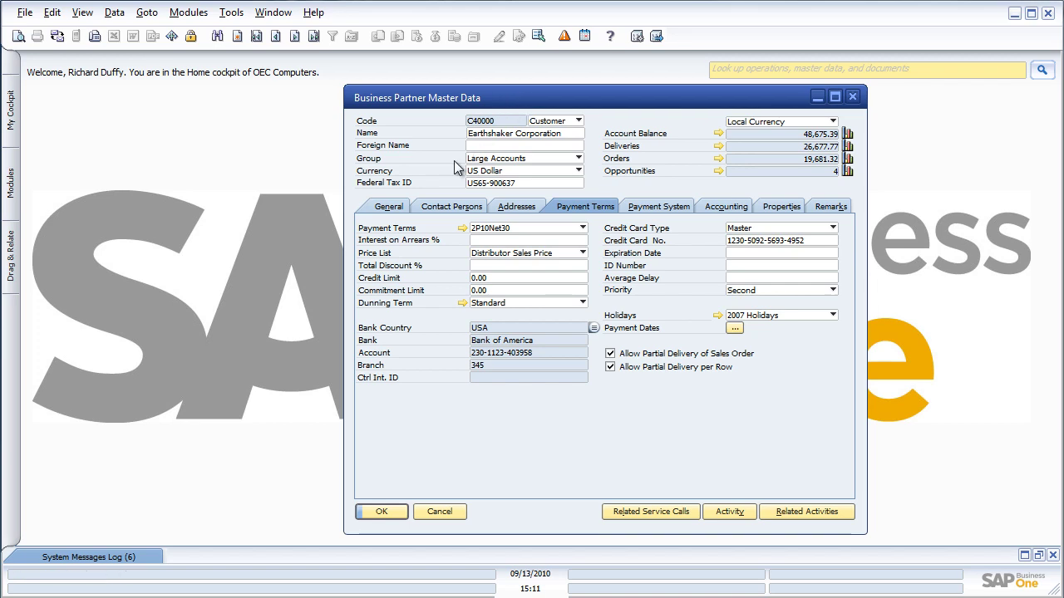
click(387, 207)
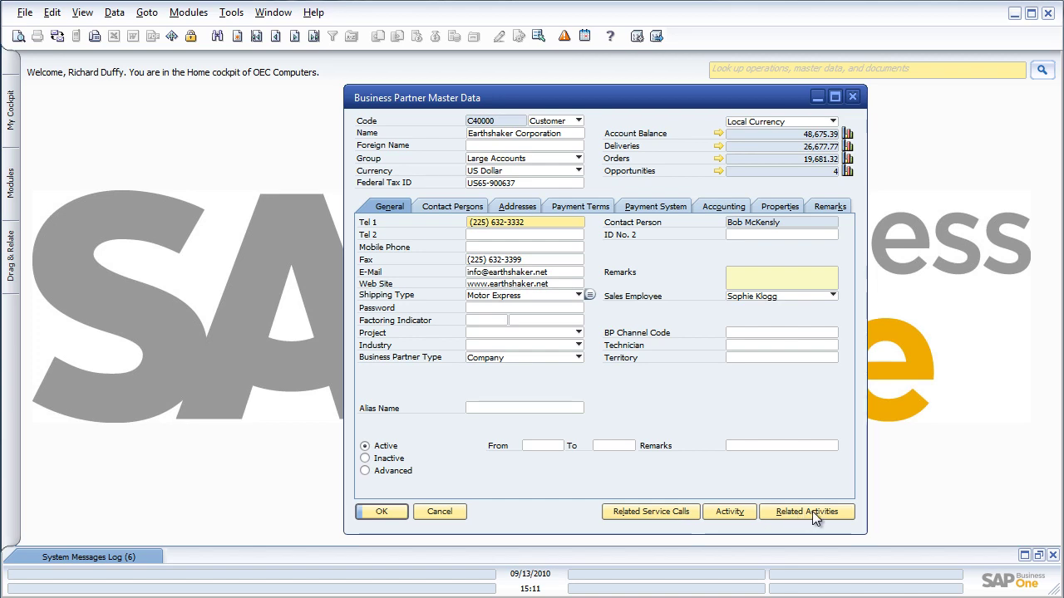
View the activity types available in a new activity for Earthshaker Corporation and close the form without adding it.
click(730, 511)
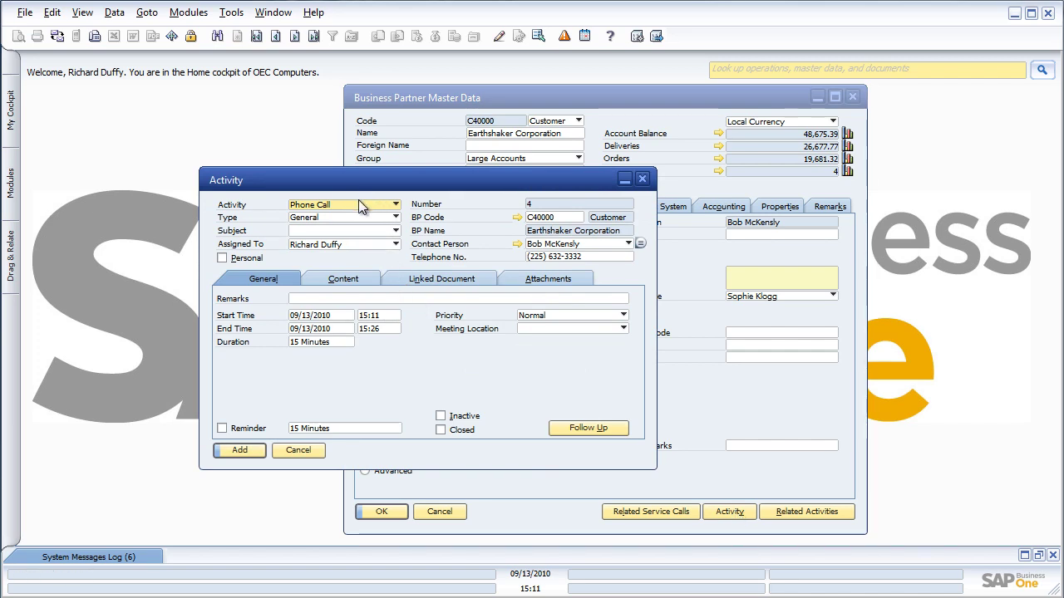
click(396, 206)
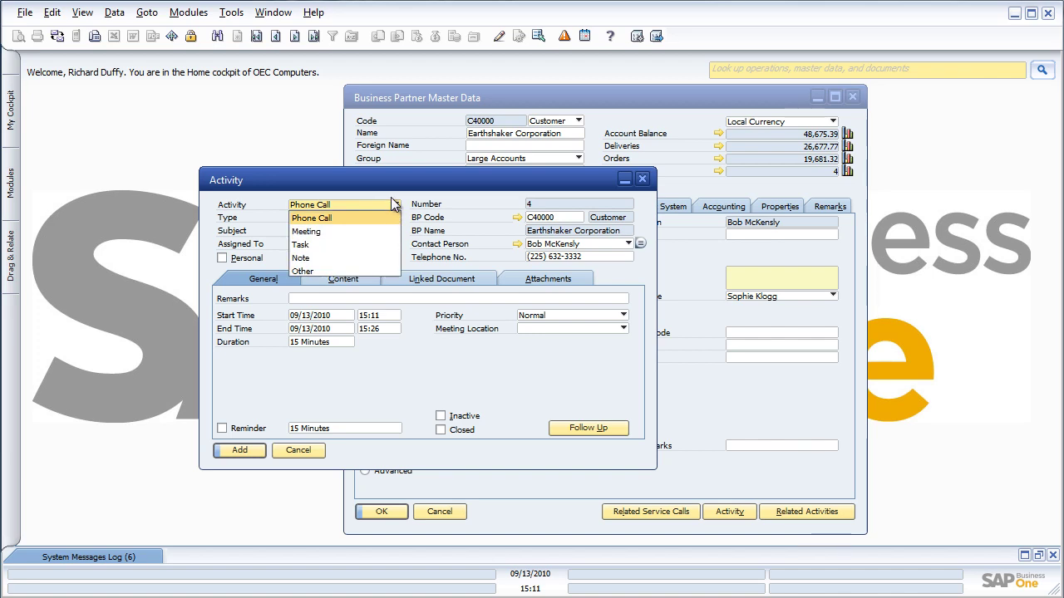
click(429, 197)
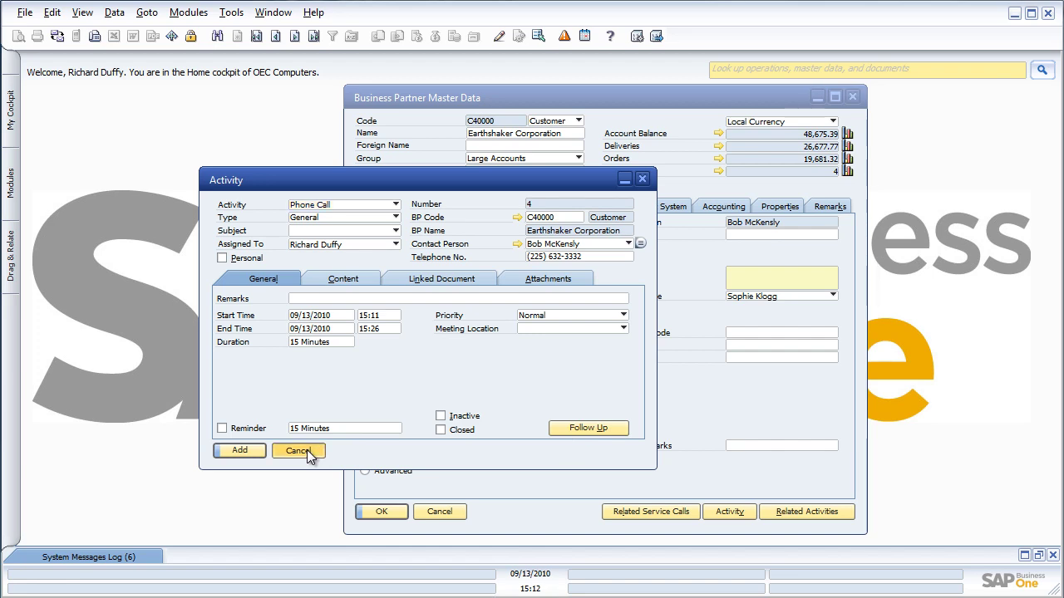
click(301, 449)
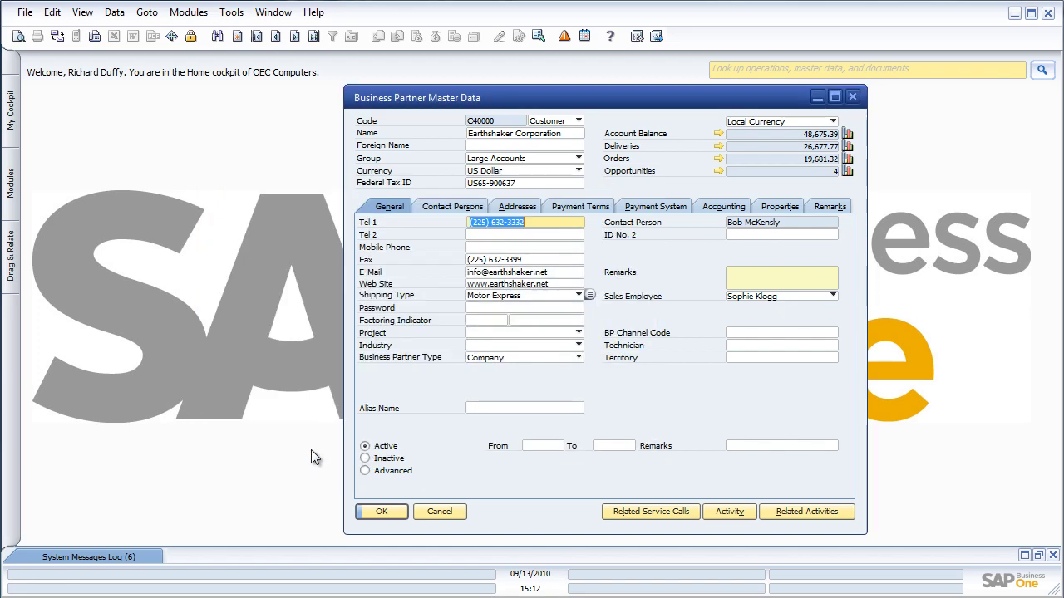
Examine Earthshaker Corporation's related service calls, open the details of call 19, and close both windows.
click(644, 508)
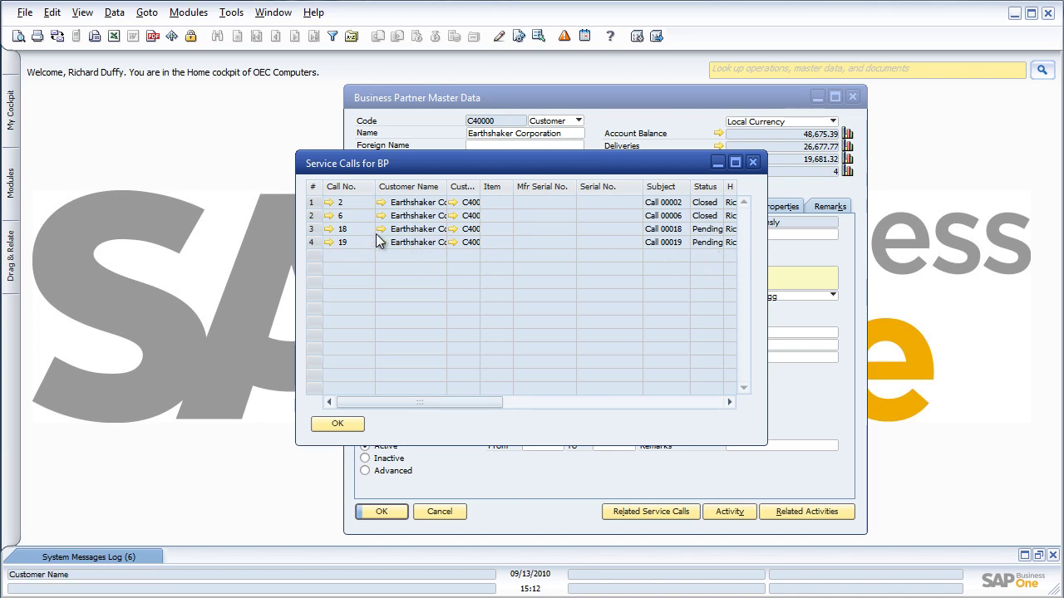
click(328, 242)
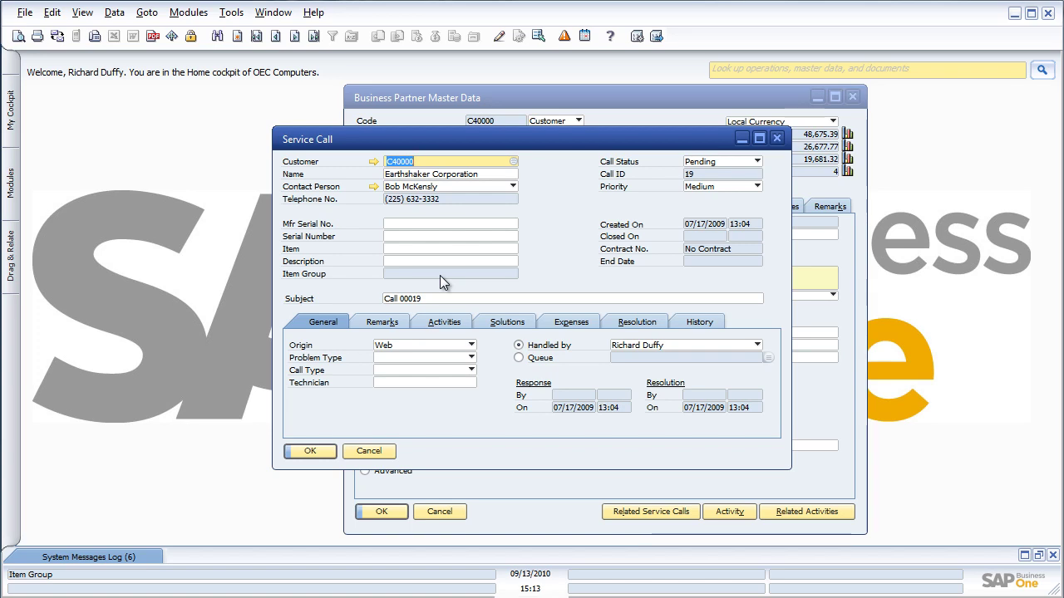
click(372, 454)
click(341, 428)
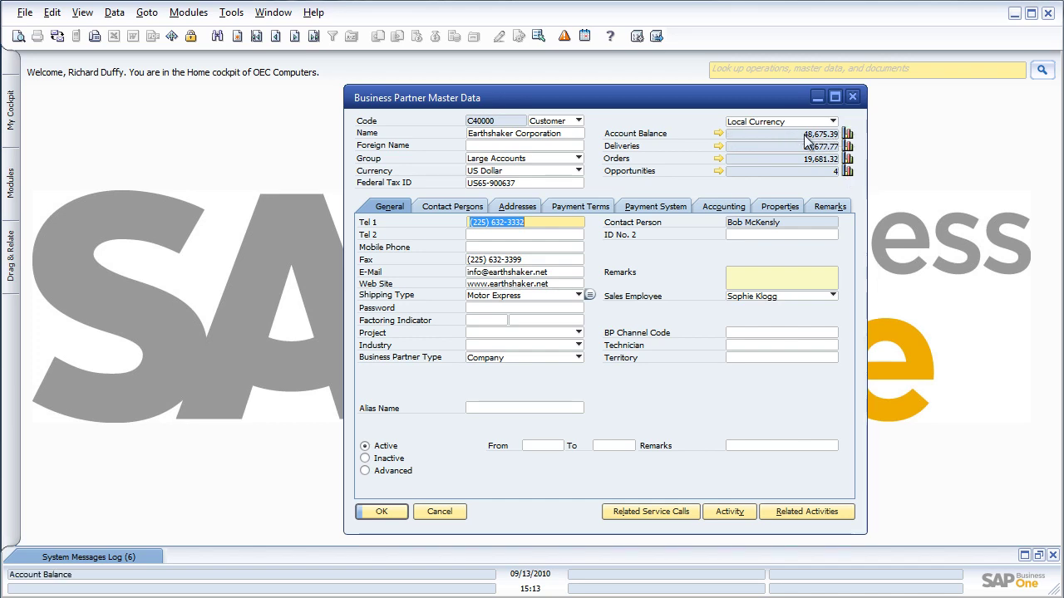
View the detailed sales analysis report for Earthshaker Corporation, and close it along with the business partner form.
click(848, 140)
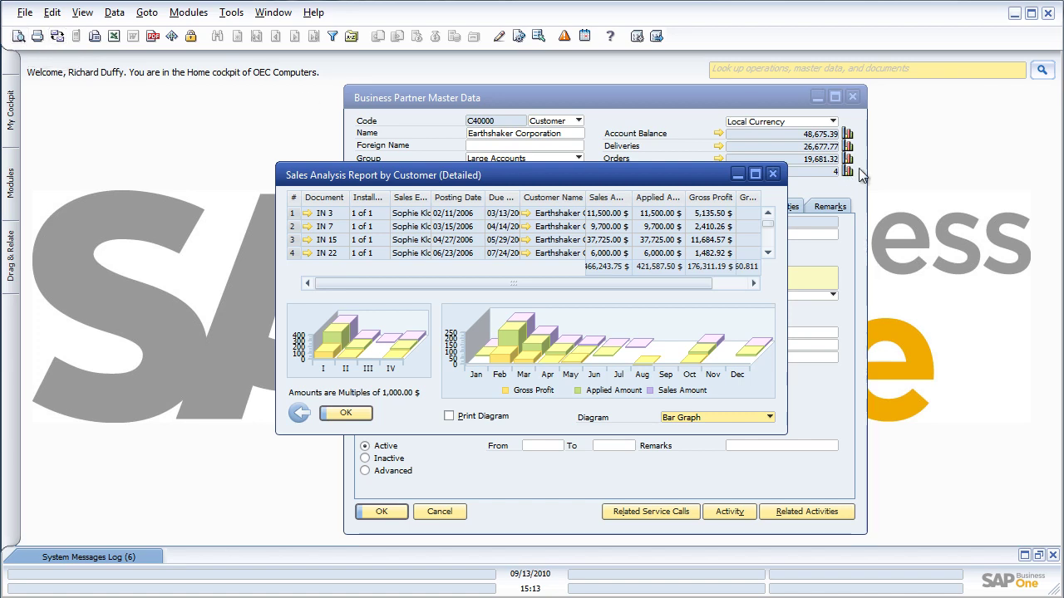
click(772, 173)
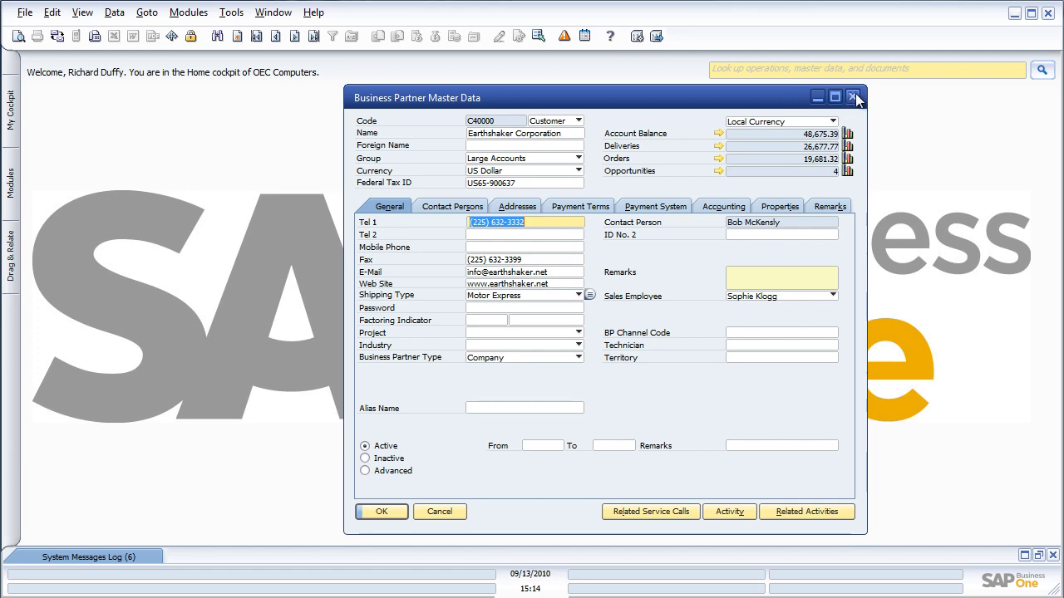
click(853, 97)
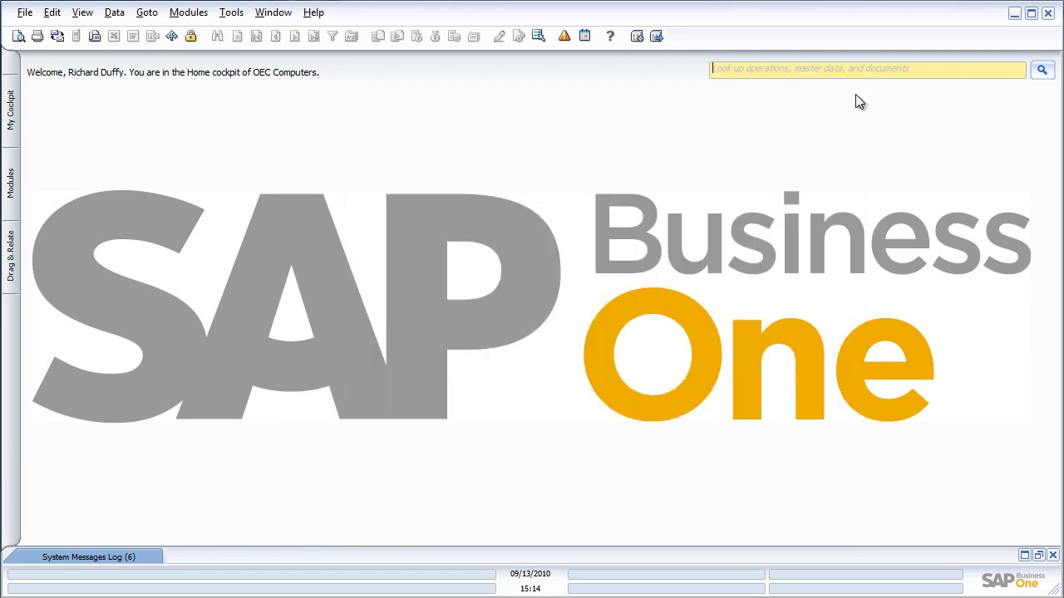
List the sales quotations through Drag & Relate for Sales - A/R and open quotation 16 for SG Electronics.
click(15, 280)
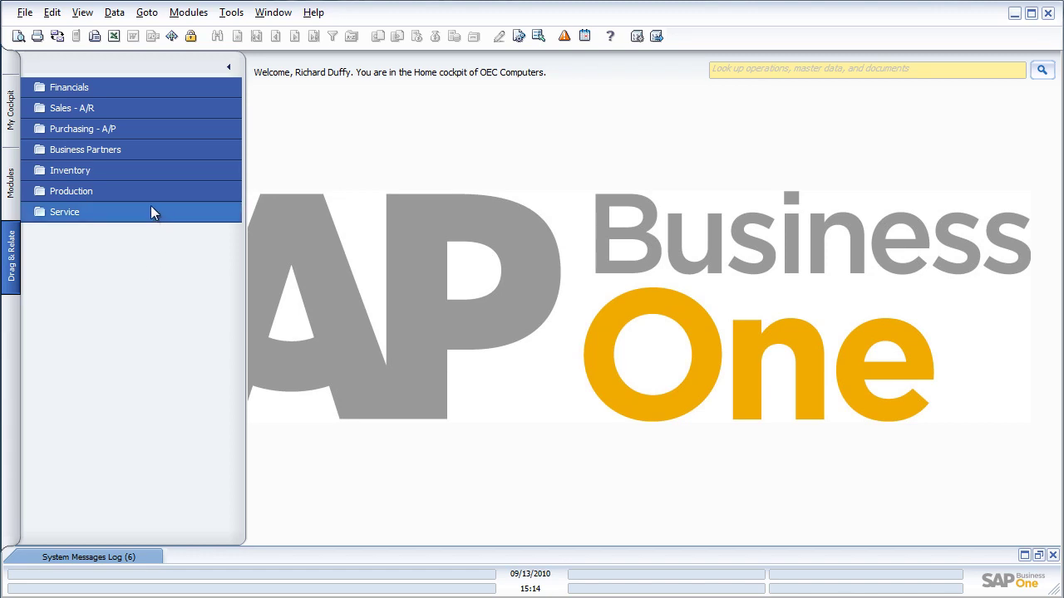
click(75, 108)
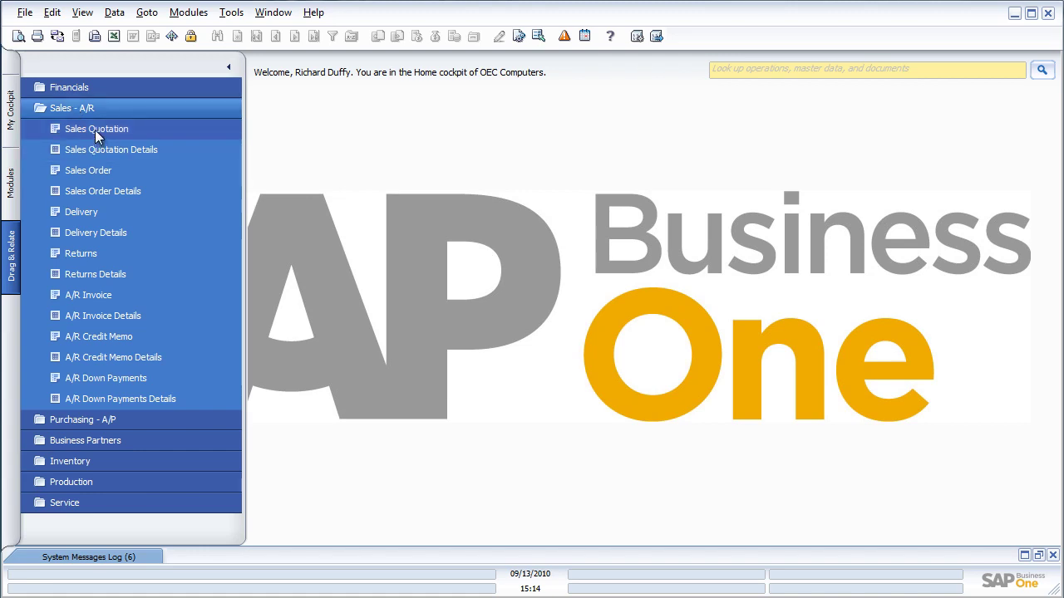
click(95, 129)
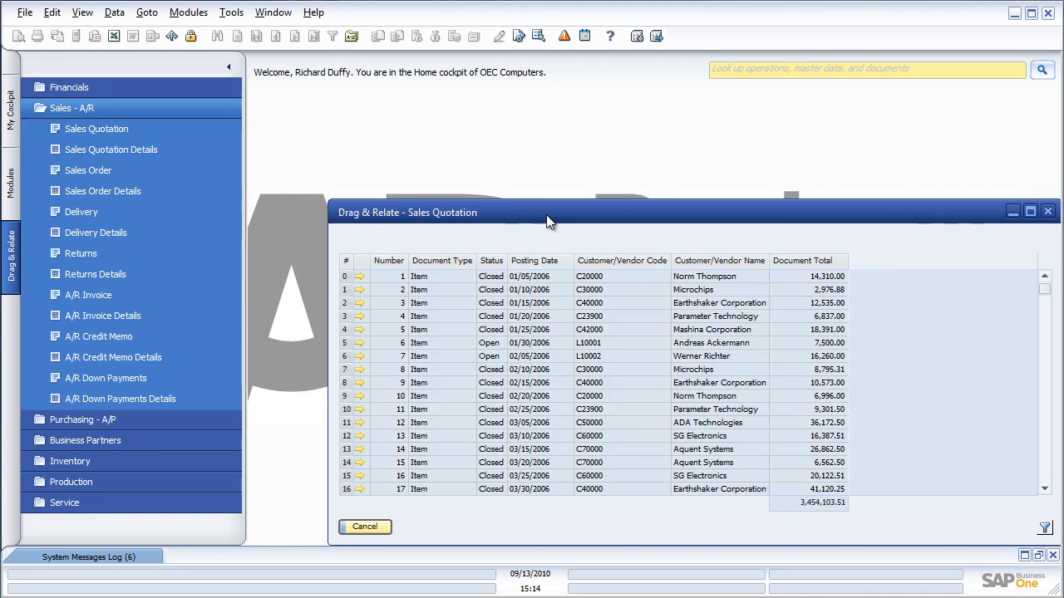
scroll(655, 357, down, 3)
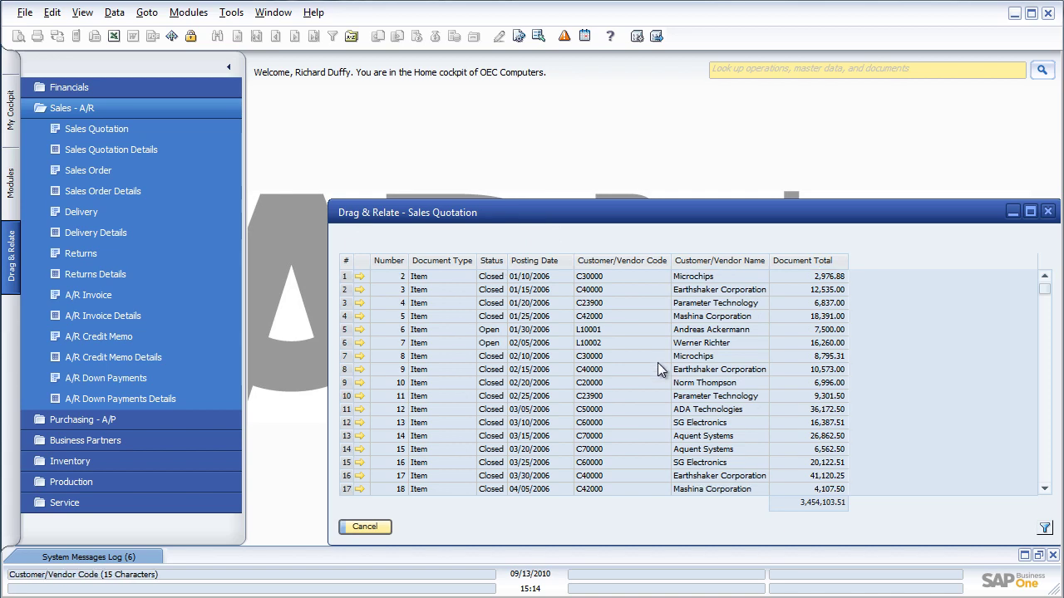
scroll(657, 371, down, 11)
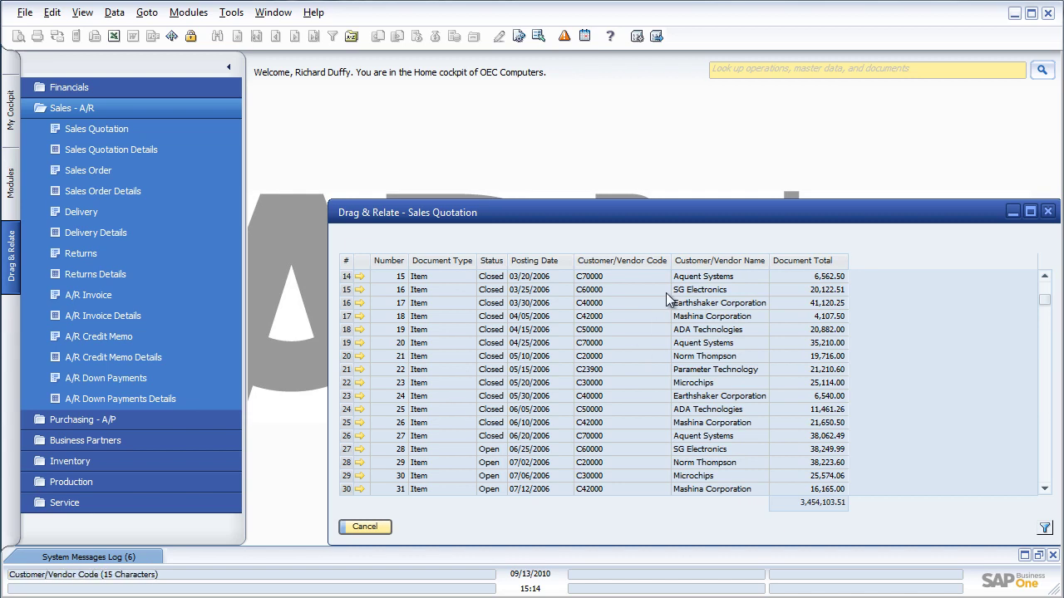
drag(611, 226, 565, 111)
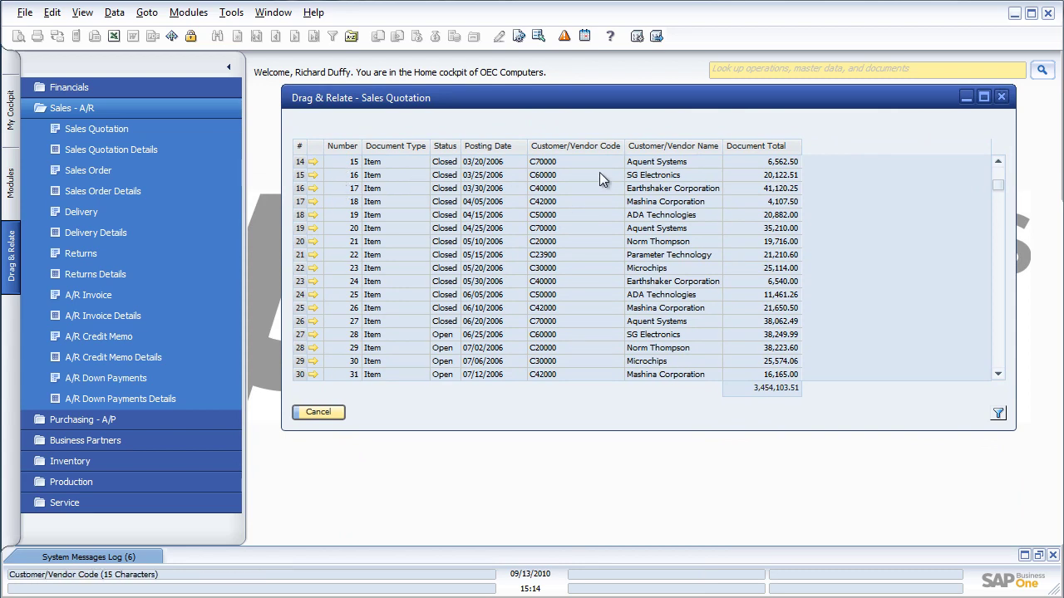
click(312, 176)
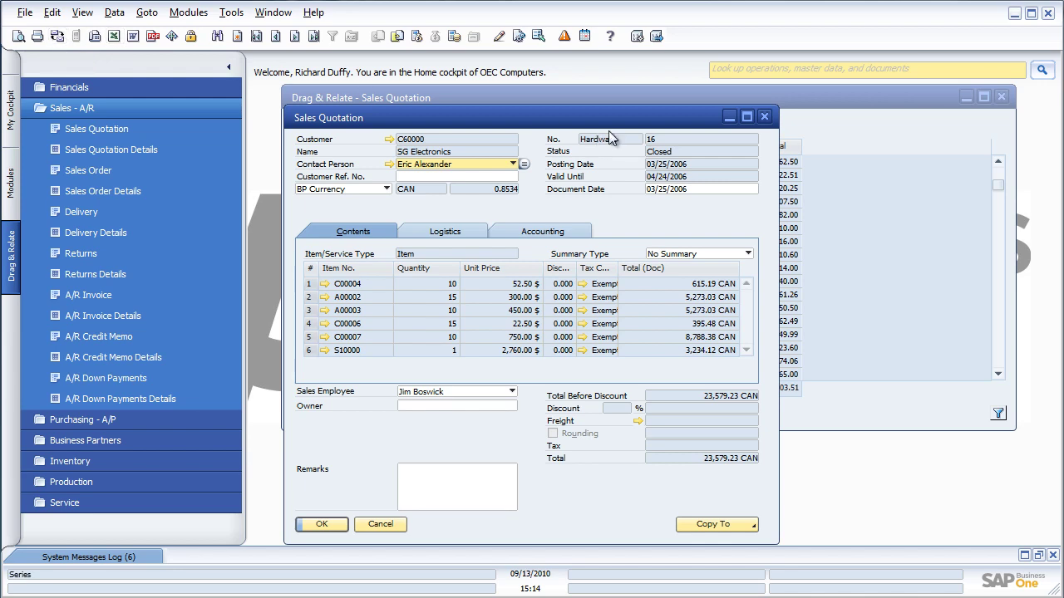
Close quotation 16, filter the sales quotation list by Status Equal O, and close the list after viewing it.
click(764, 117)
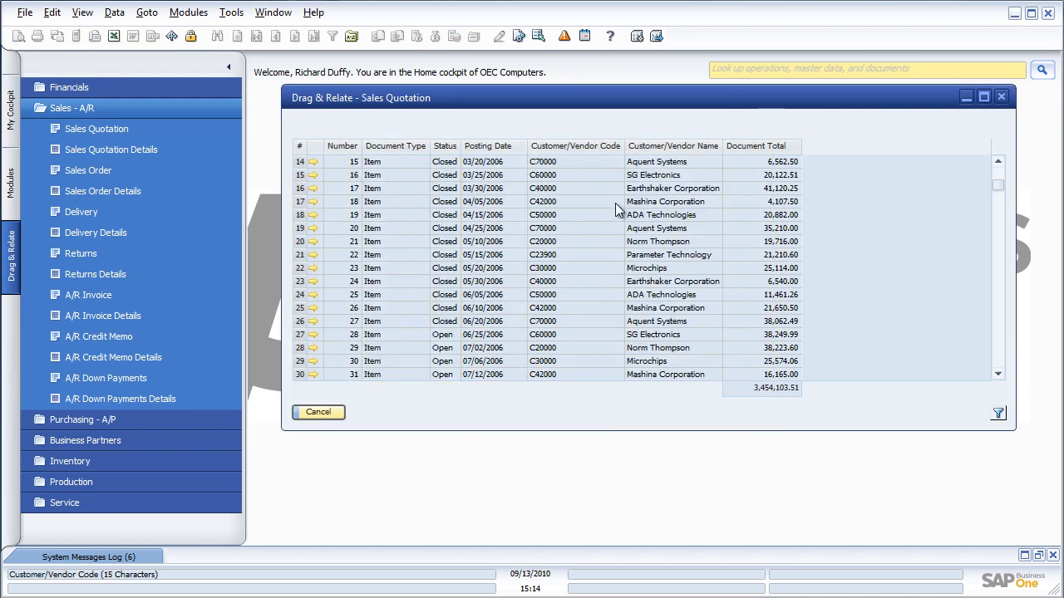
click(998, 414)
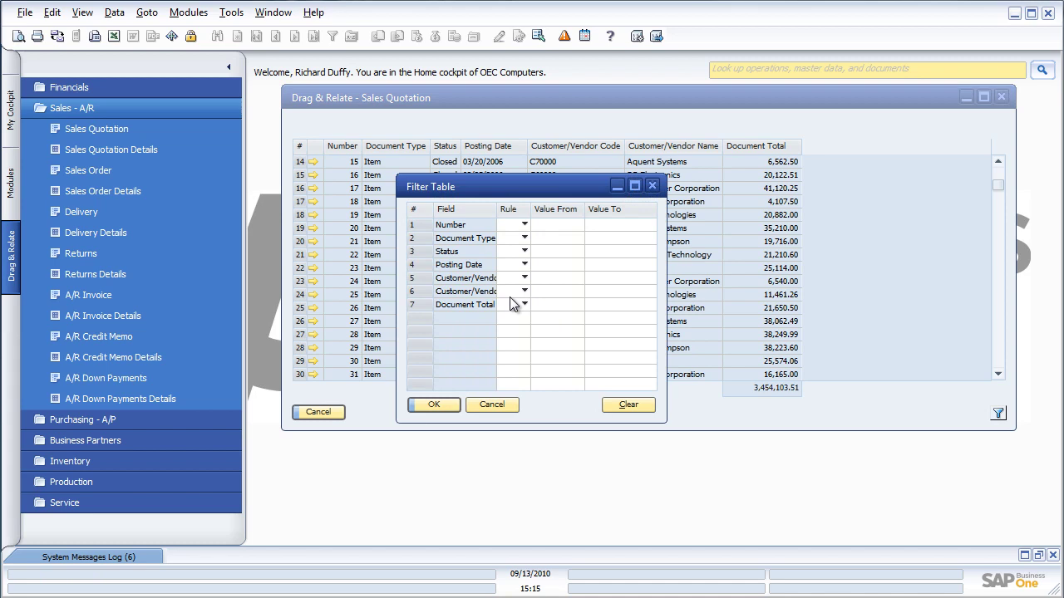
click(524, 250)
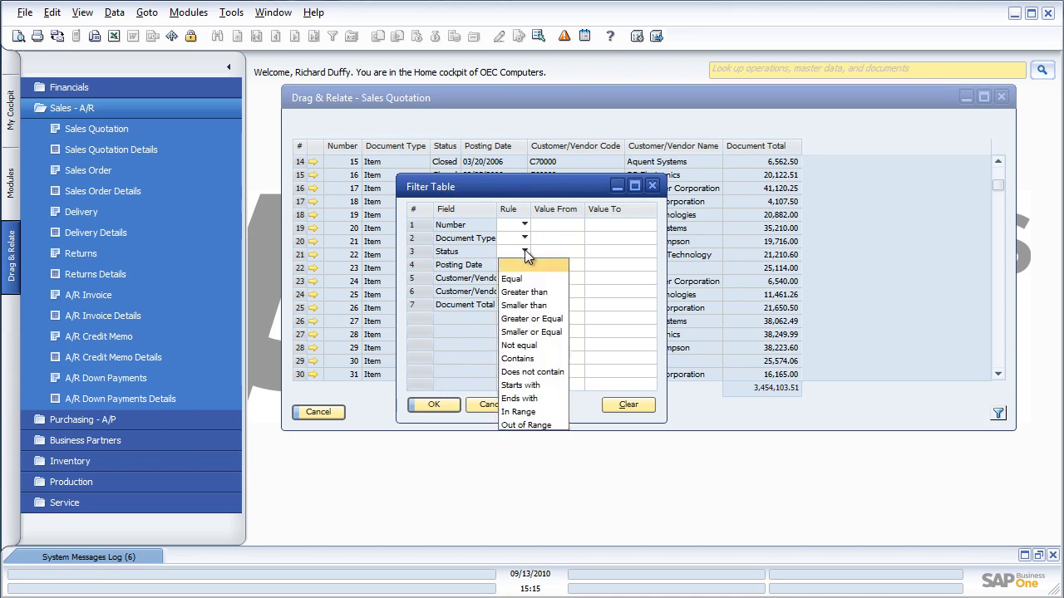
click(516, 281)
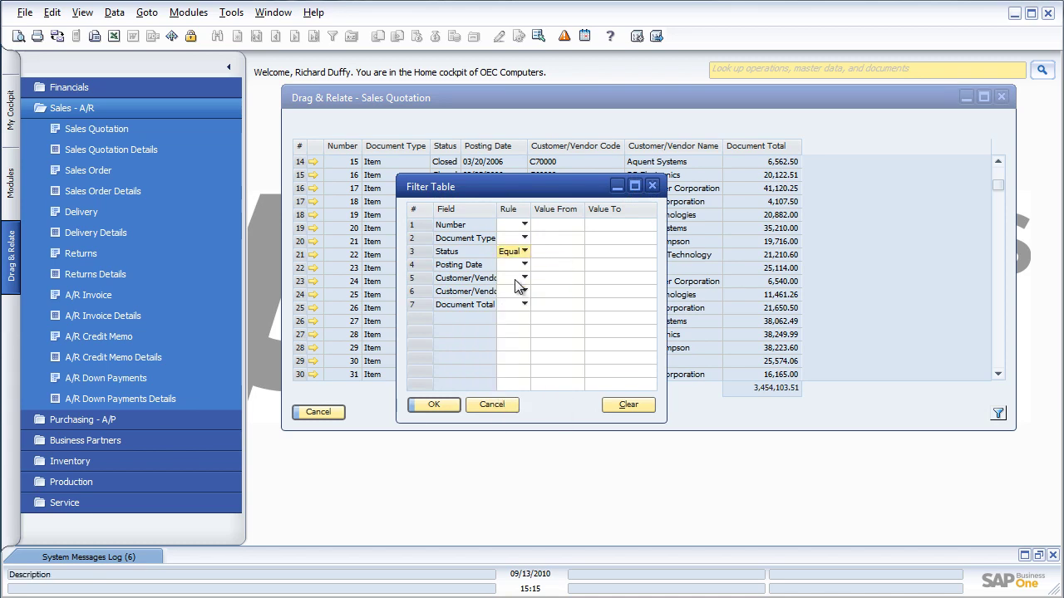
click(557, 251)
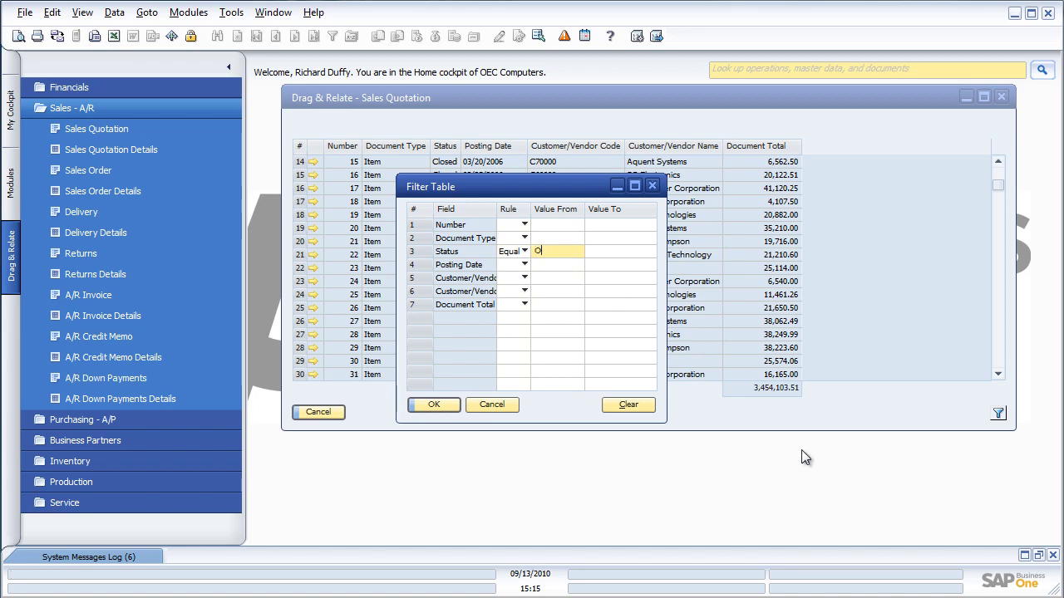
text(O)
click(431, 402)
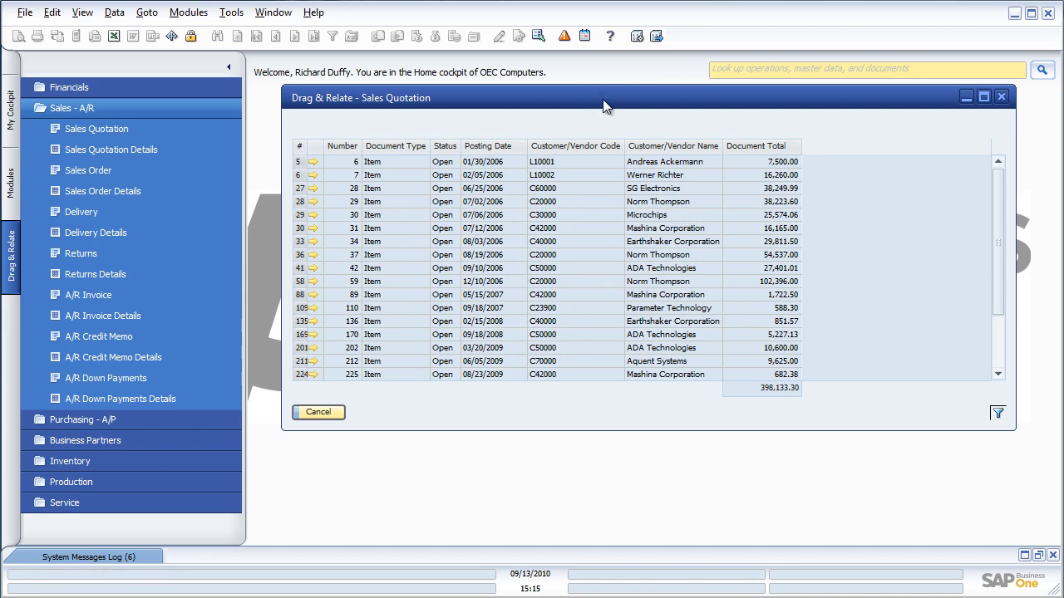
click(1003, 98)
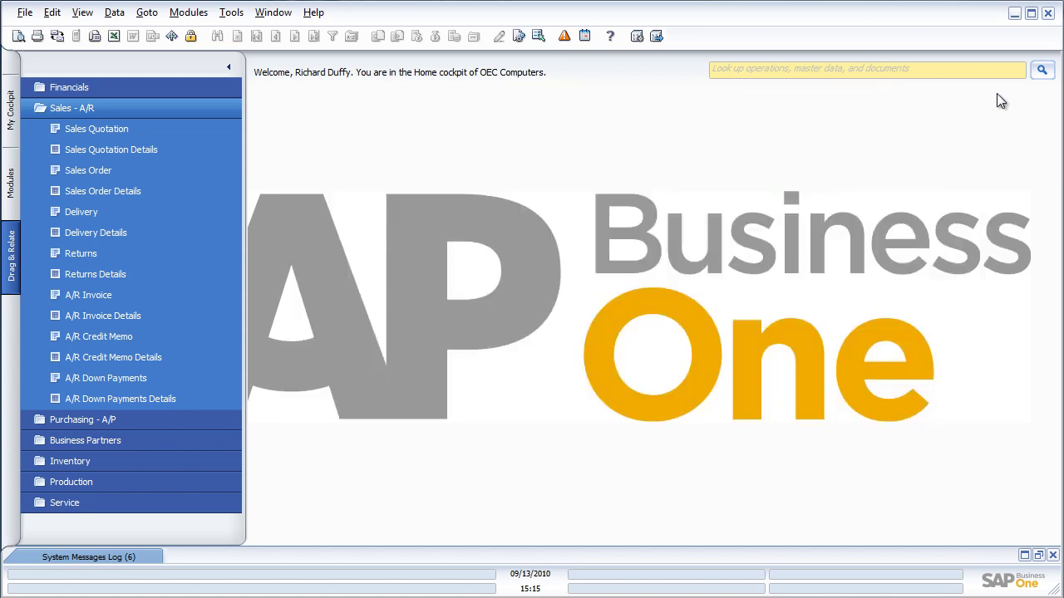
Open the business partner master data, browse to Earthshaker Corporation, and move the form clear of the main menu.
click(11, 193)
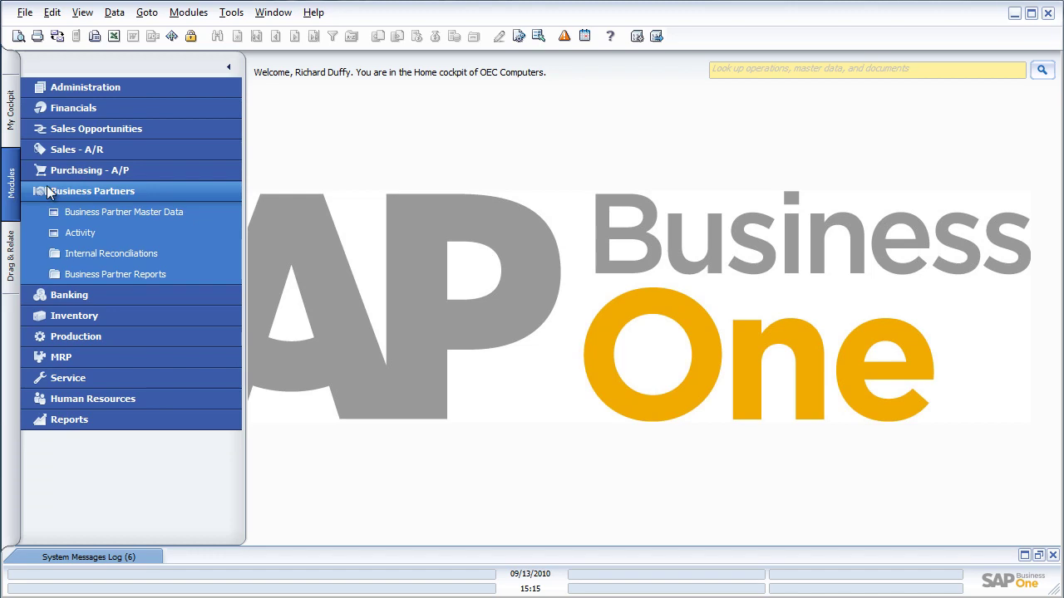
click(90, 214)
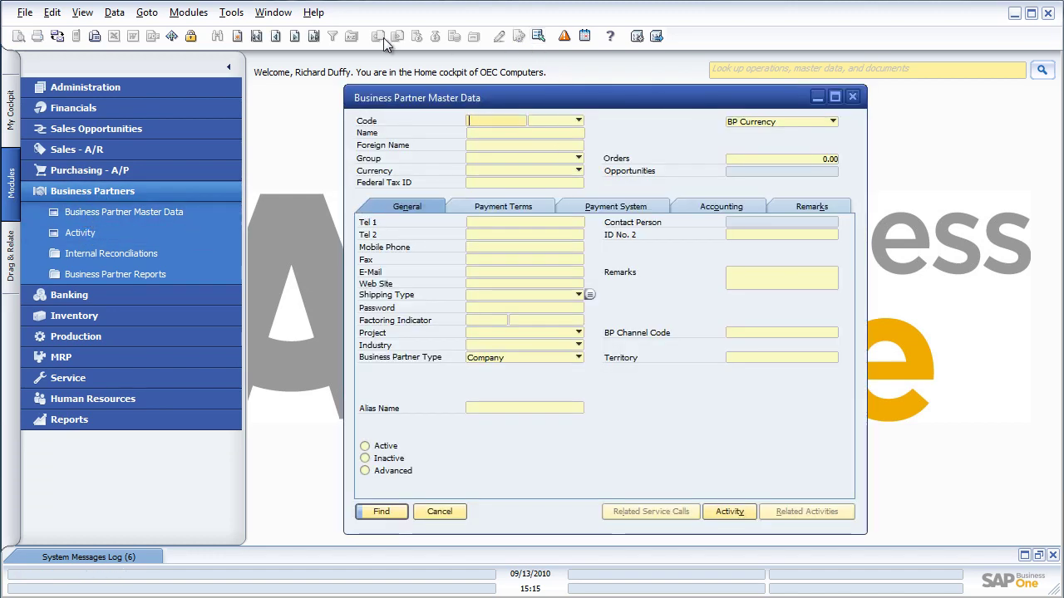
click(295, 37)
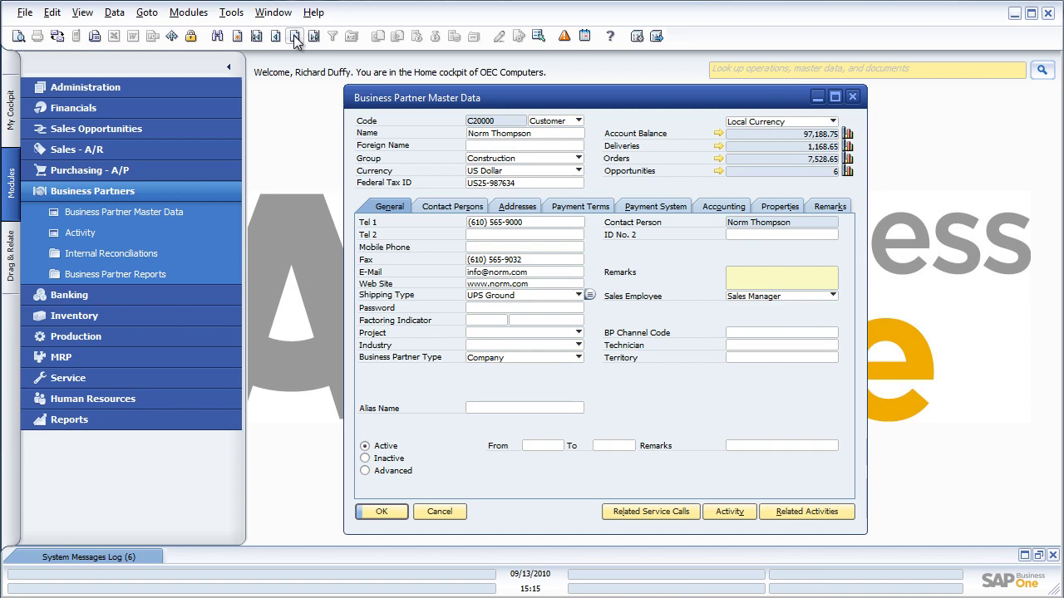
click(295, 37)
click(295, 37)
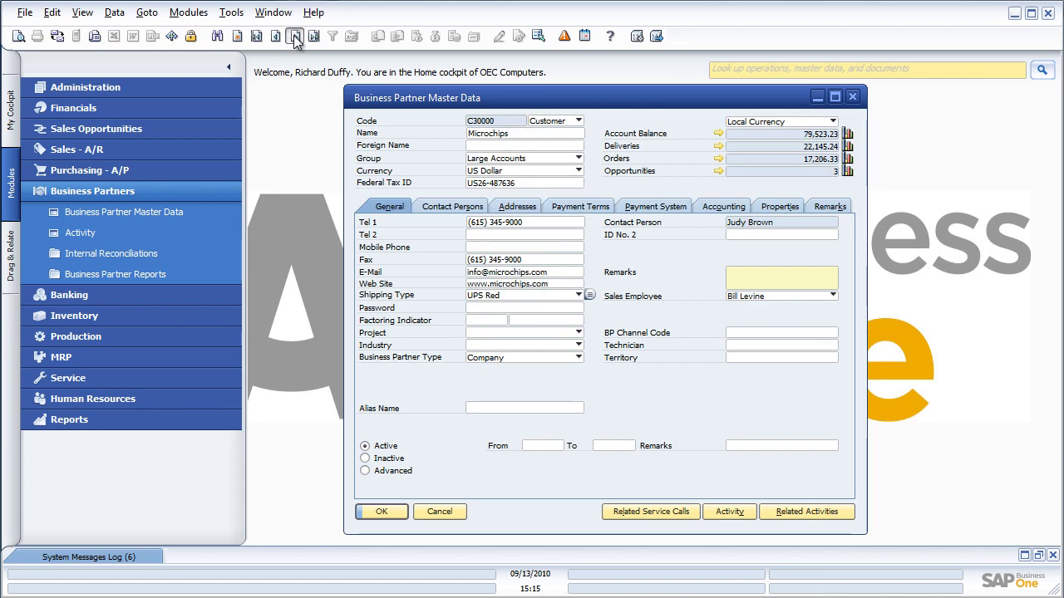
click(295, 37)
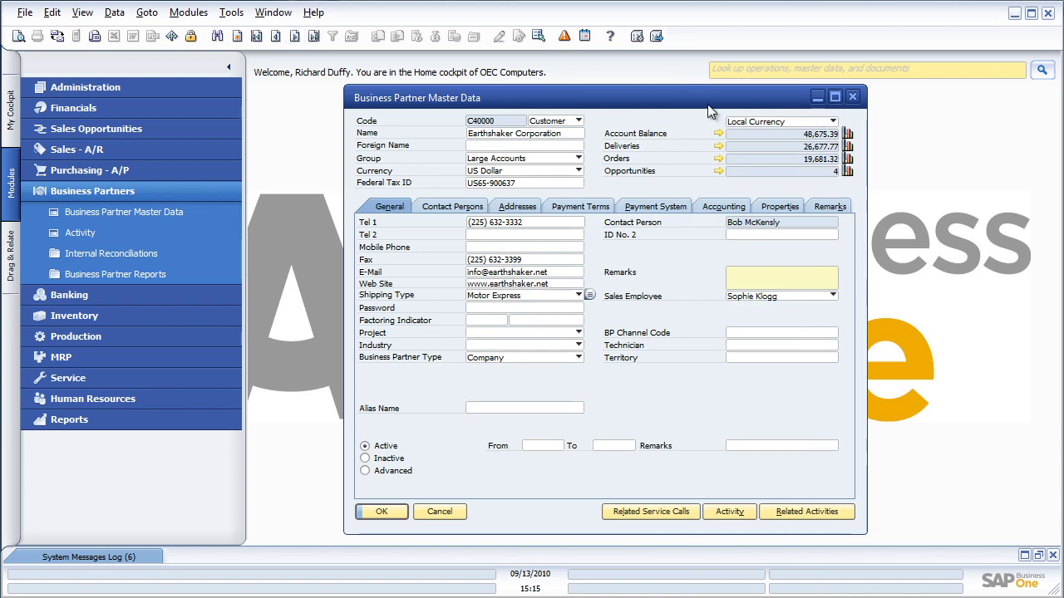
drag(705, 100, 894, 96)
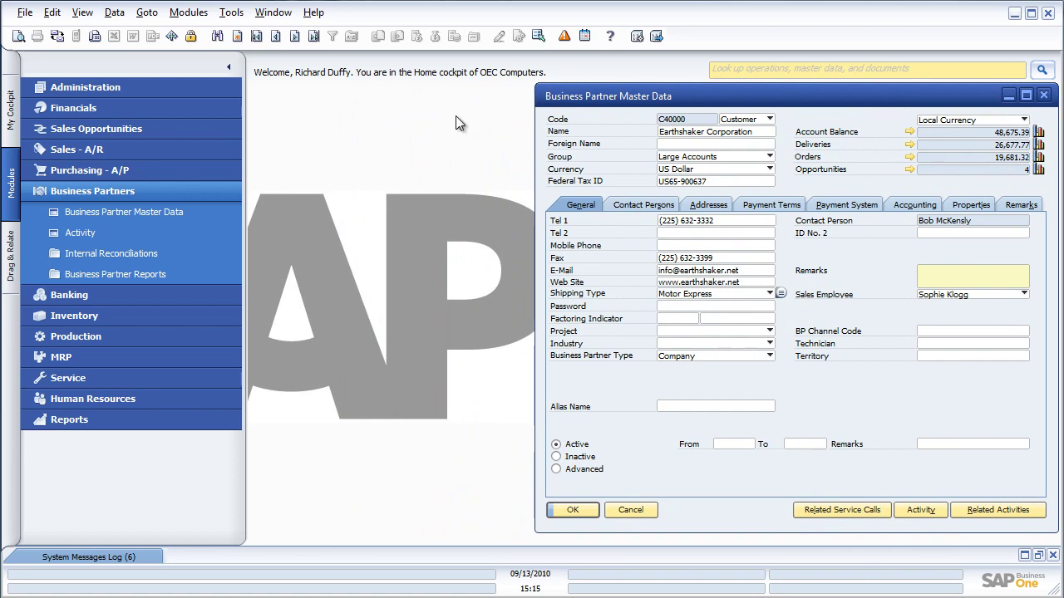
Relate Earthshaker Corporation's customer code to Sales Quotation through Drag & Relate to list only that customer's quotations.
click(13, 260)
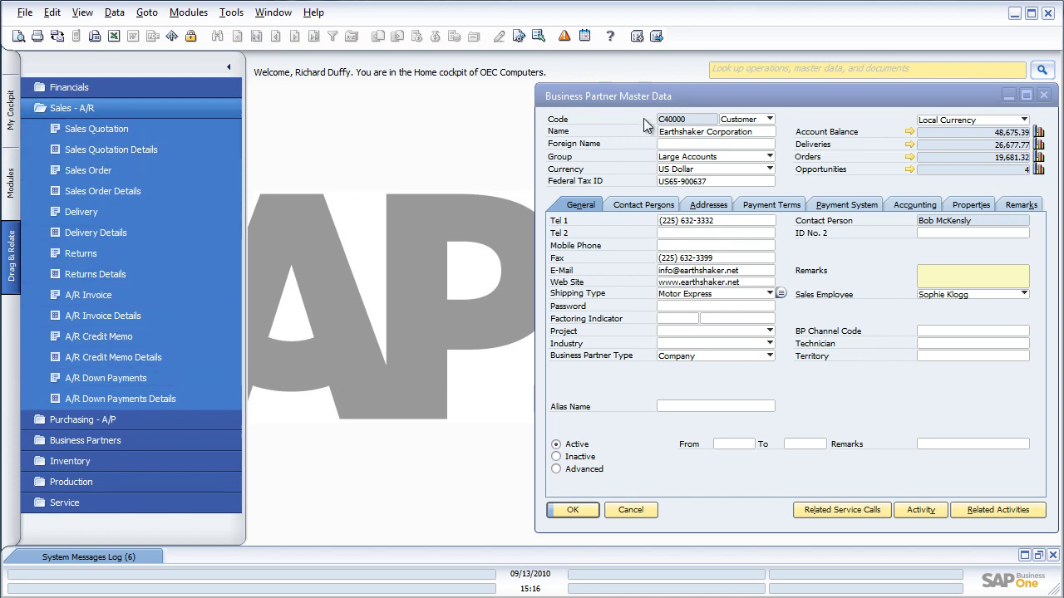
drag(682, 123, 113, 165)
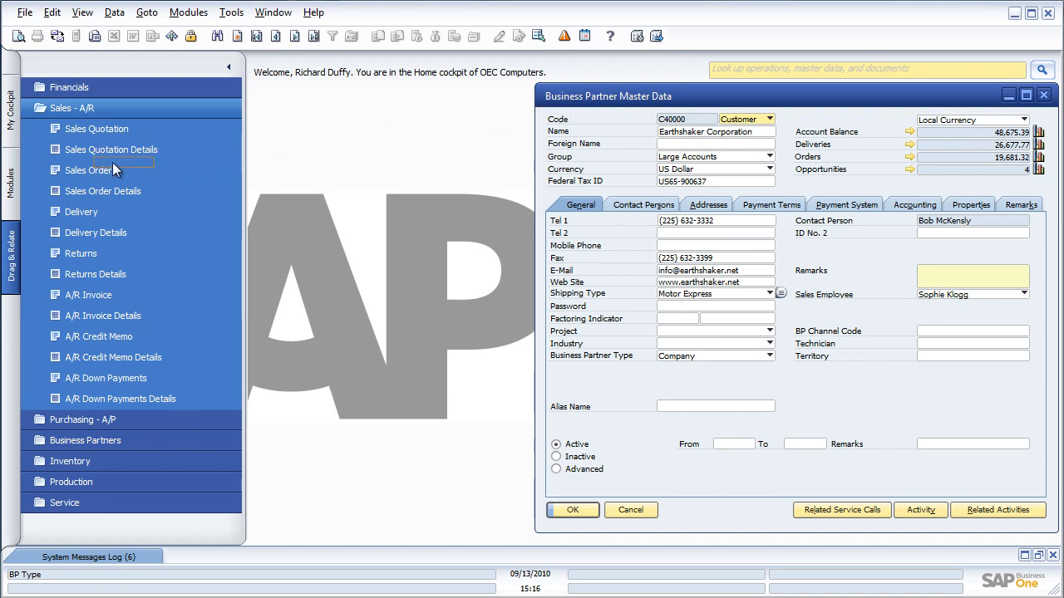
drag(68, 136, 74, 127)
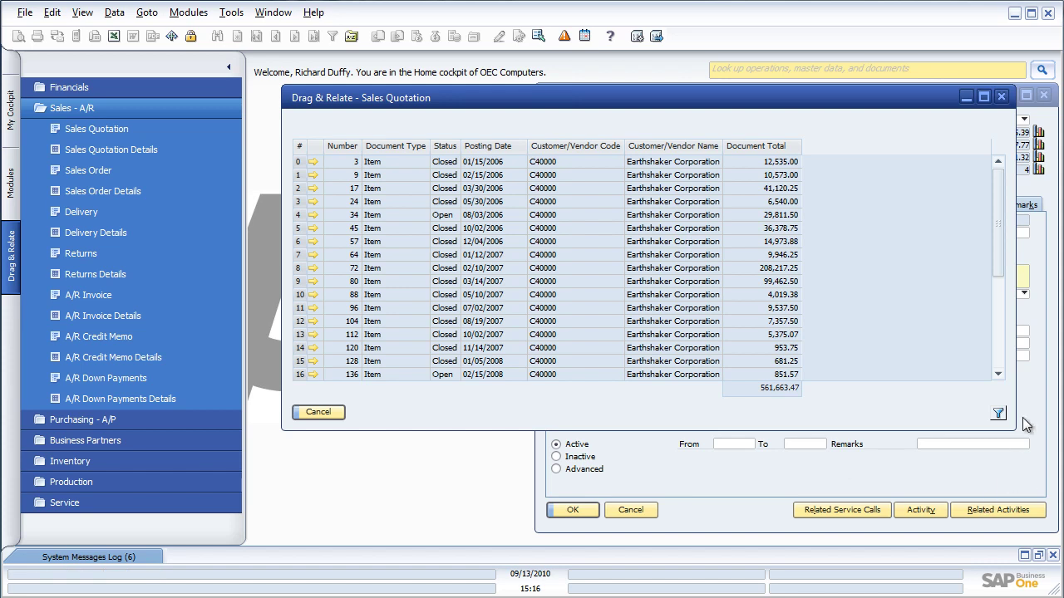
Filter Earthshaker Corporation's quotation list by Status Equal O and open quotation 34.
click(997, 414)
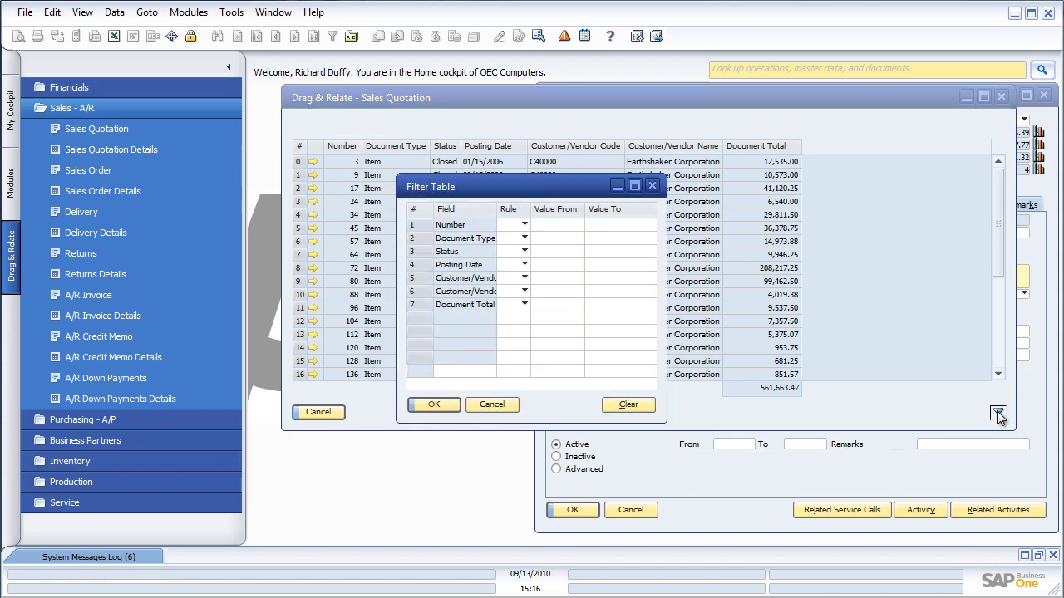
click(525, 251)
click(517, 278)
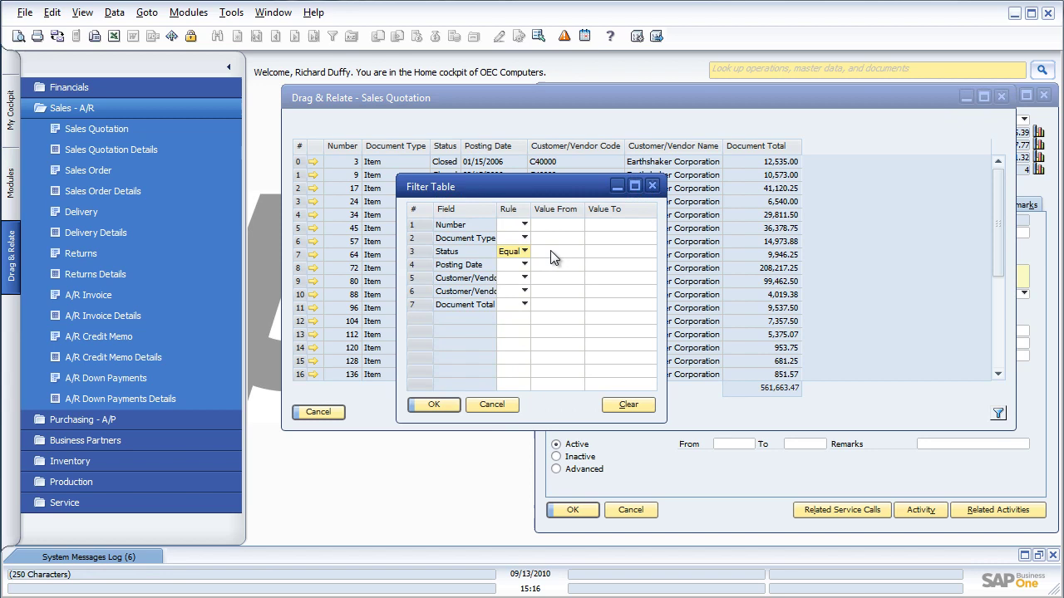
click(555, 251)
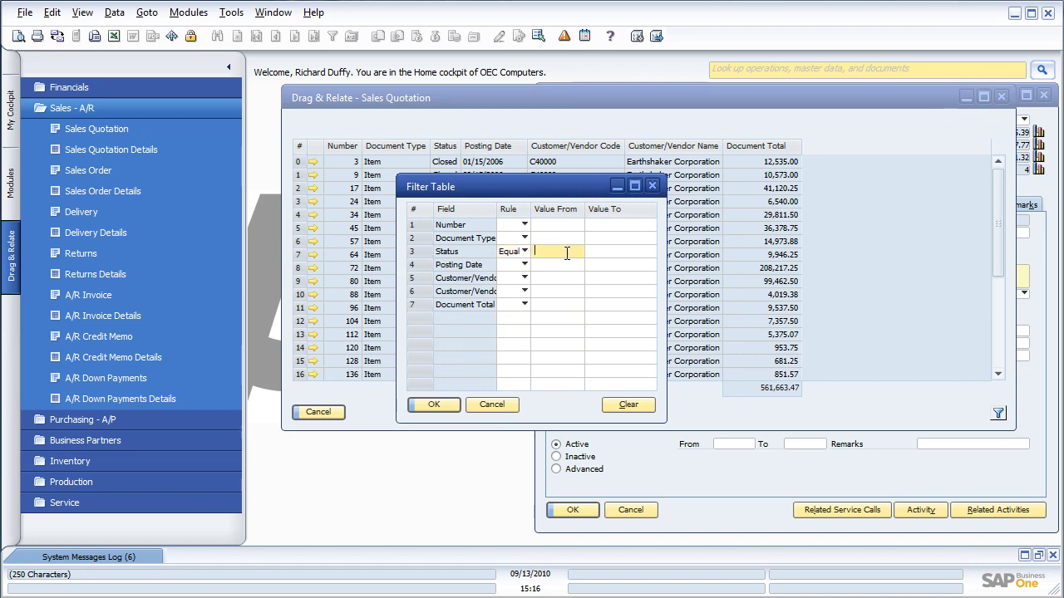
text(O)
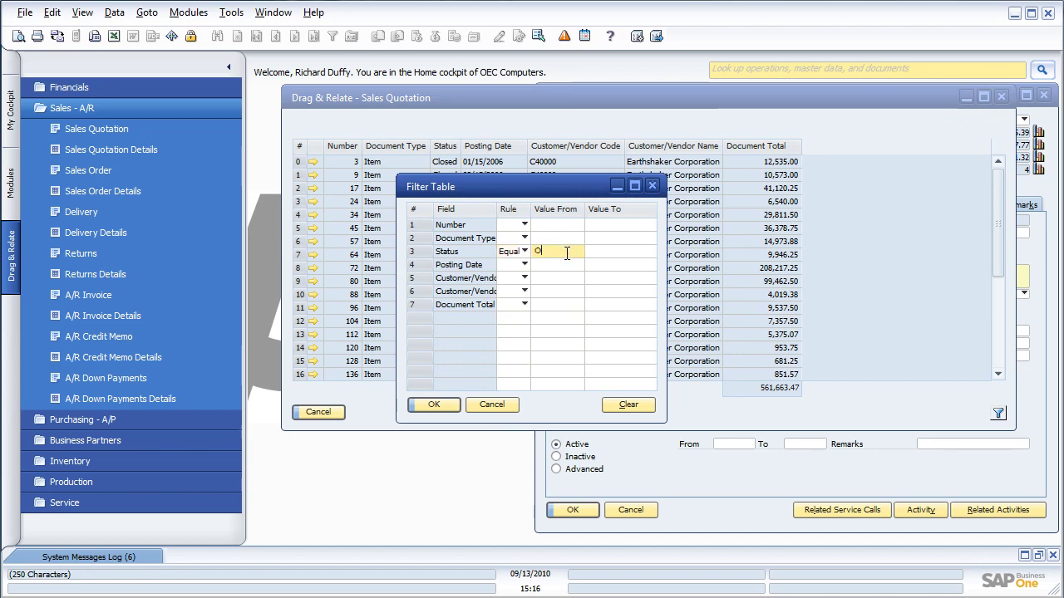
click(444, 407)
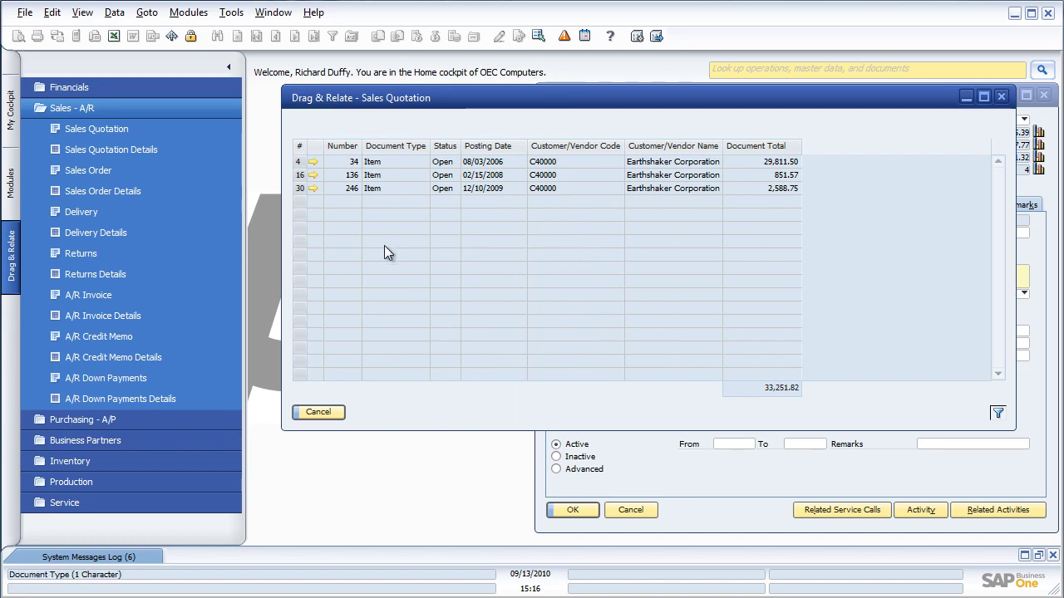
click(313, 162)
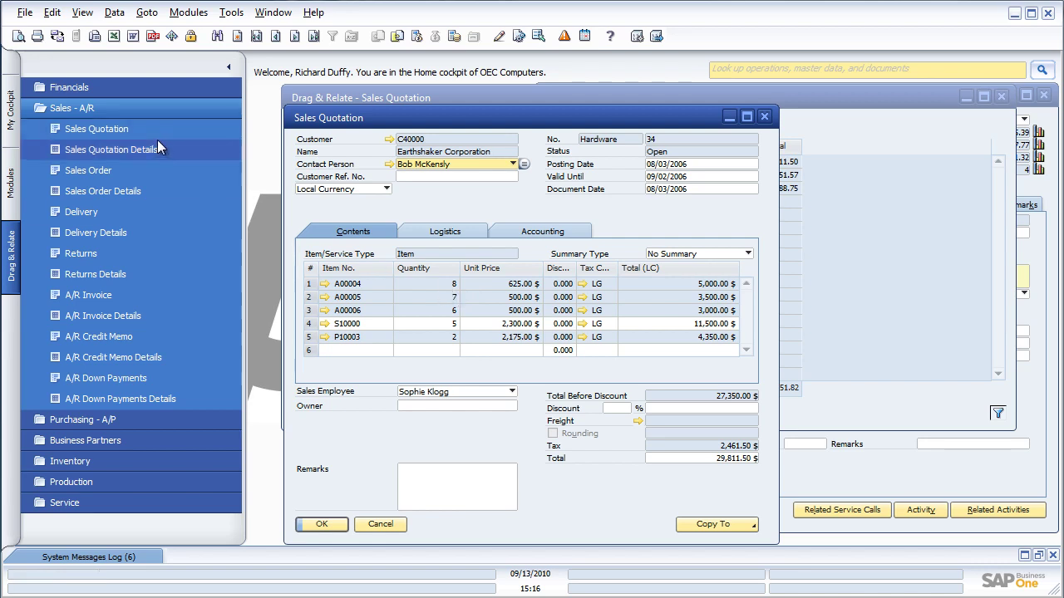
Open the master data of item A00004 from the quotation, try to relate its item number to Service Call, and close the item form.
click(94, 107)
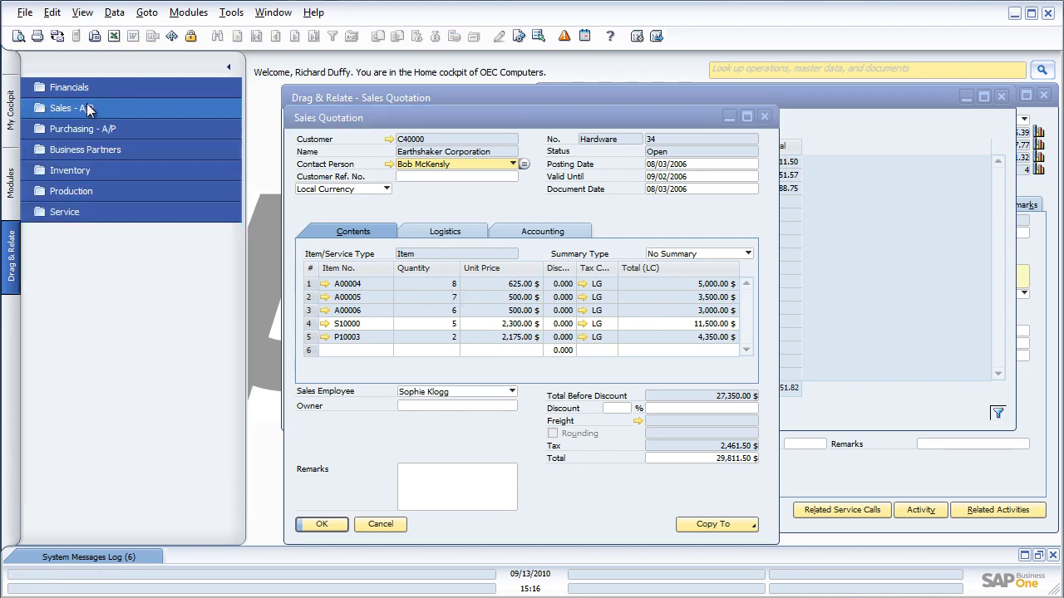
click(72, 170)
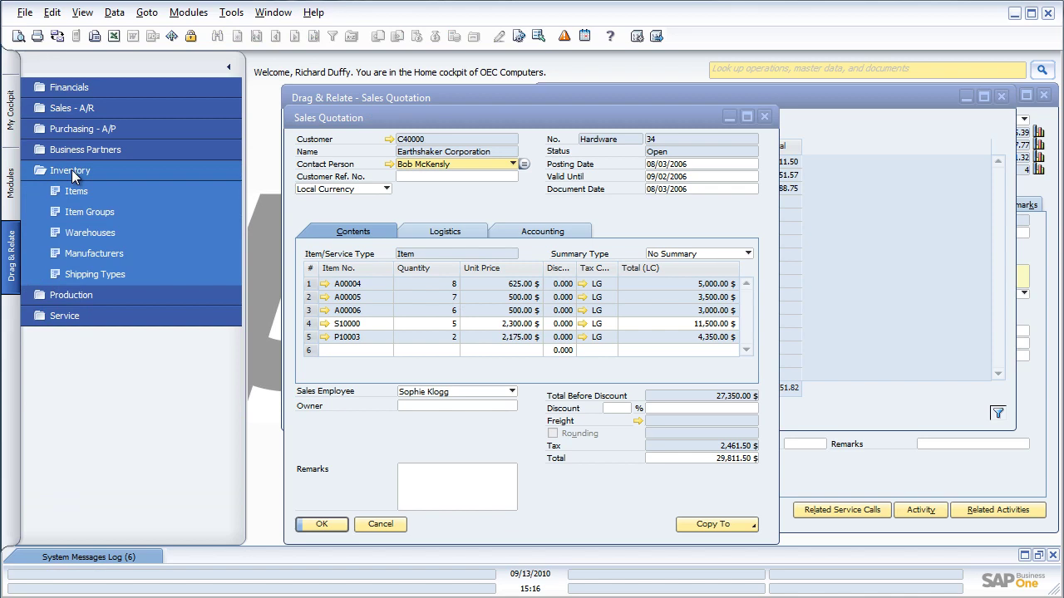
click(326, 284)
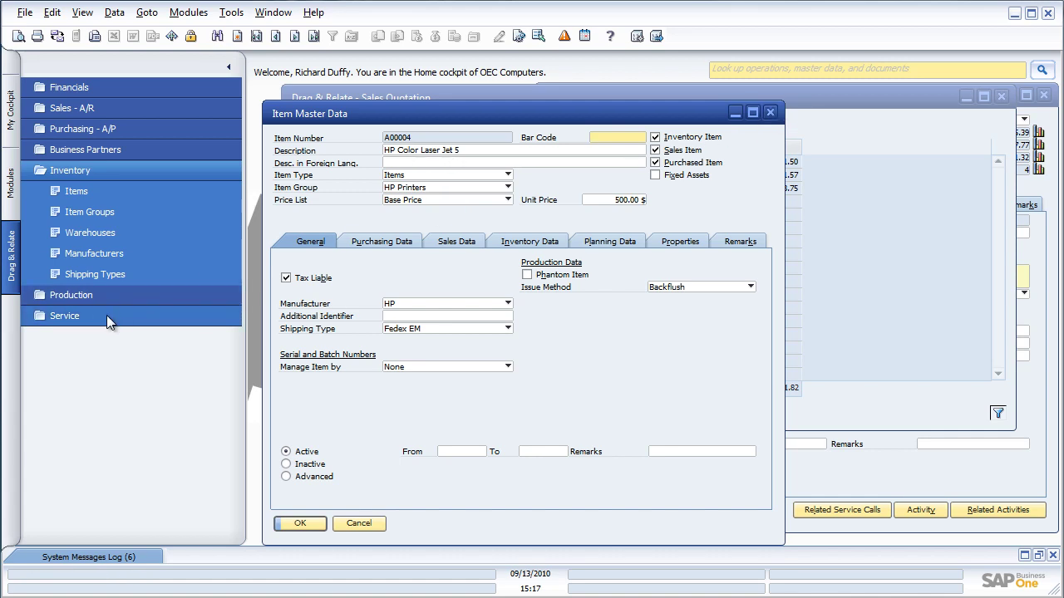
click(64, 317)
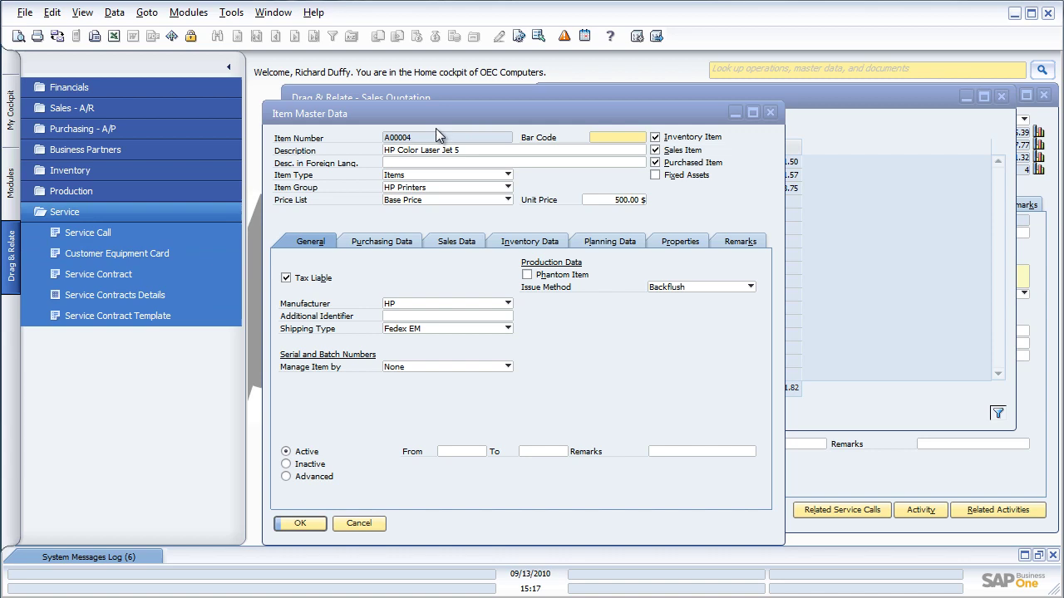
click(404, 140)
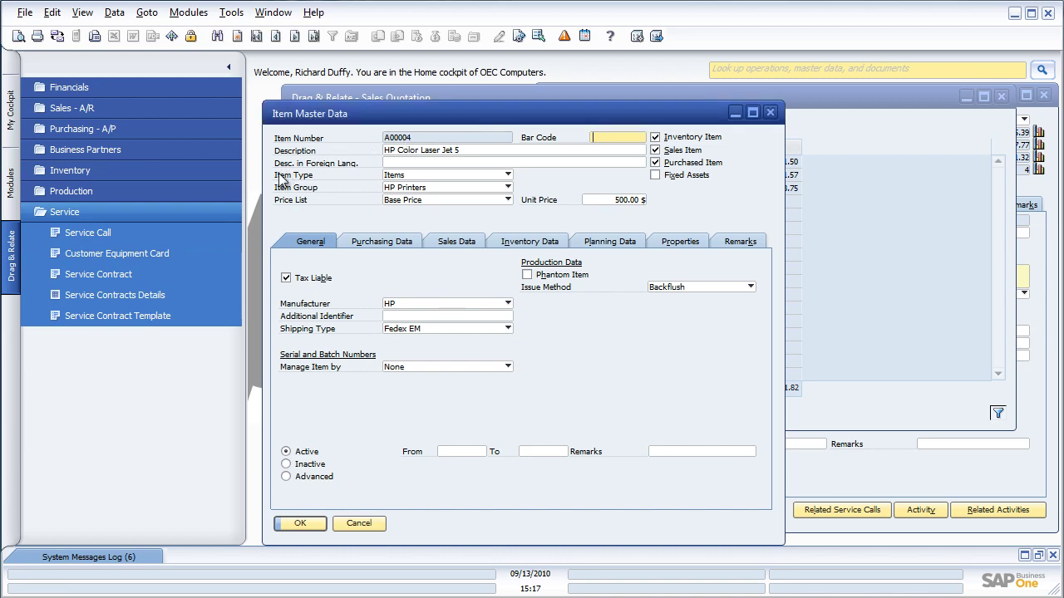
drag(407, 141, 65, 238)
click(771, 113)
List all service calls through Drag & Relate, view Earthshaker Corporation's call 2, and close both windows.
click(85, 233)
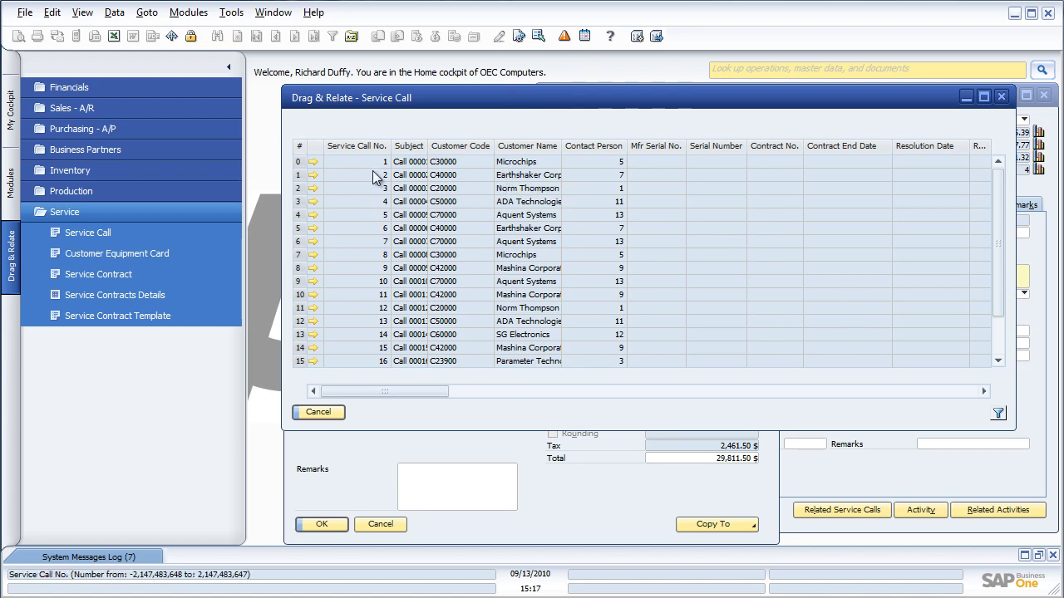
click(310, 175)
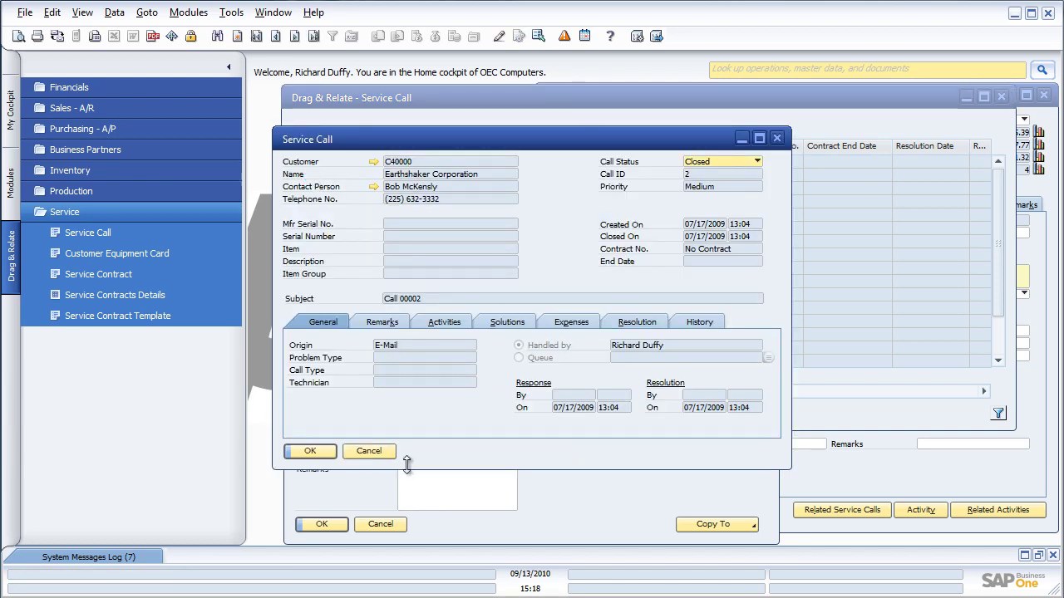
click(370, 452)
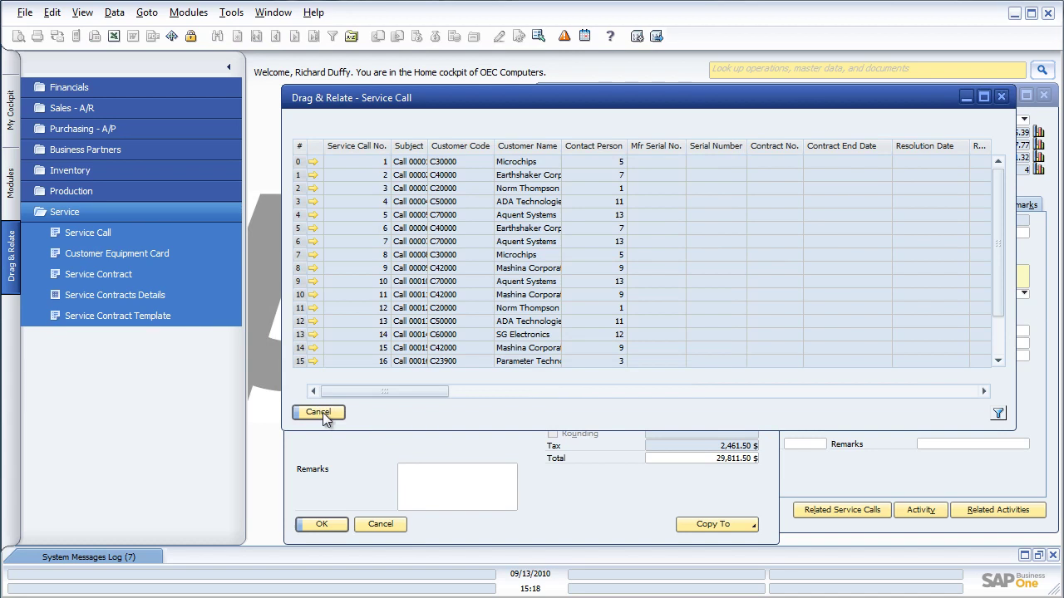
click(322, 412)
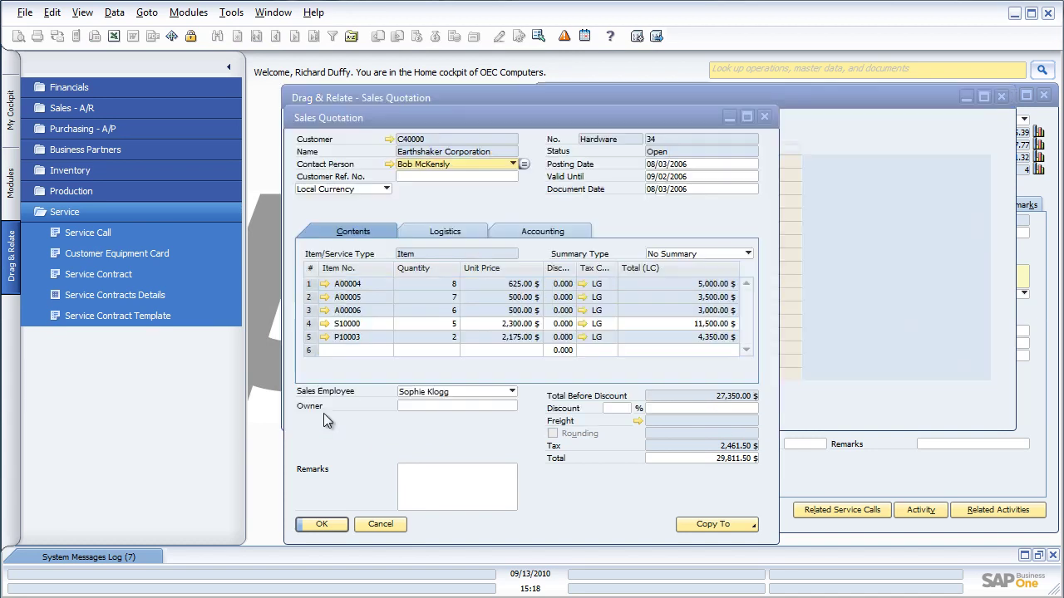
Close the open quotation, the quotation list and the business partner form, and collapse the main menu.
click(765, 118)
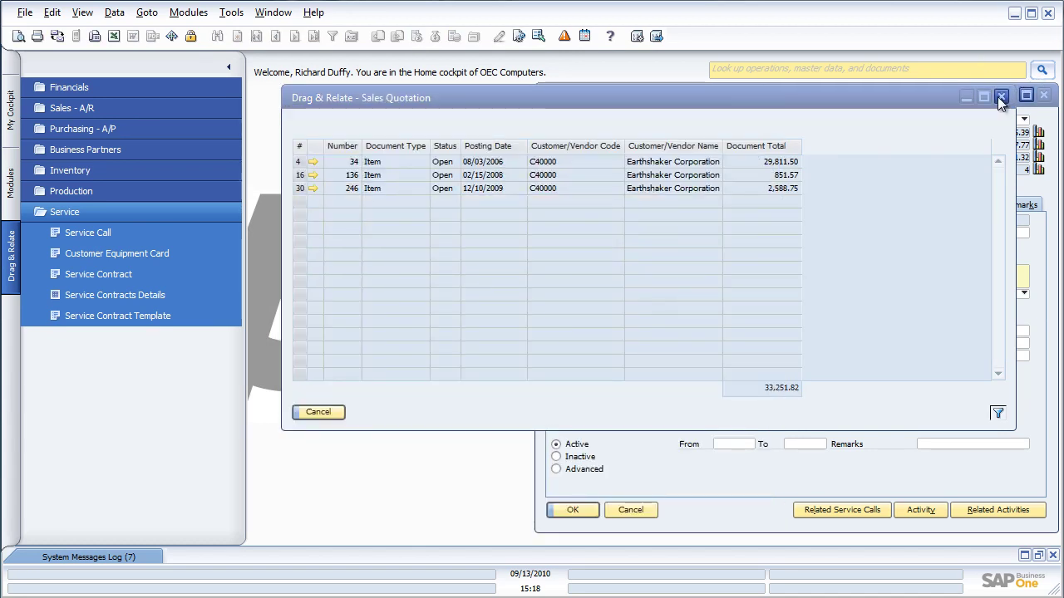
click(999, 98)
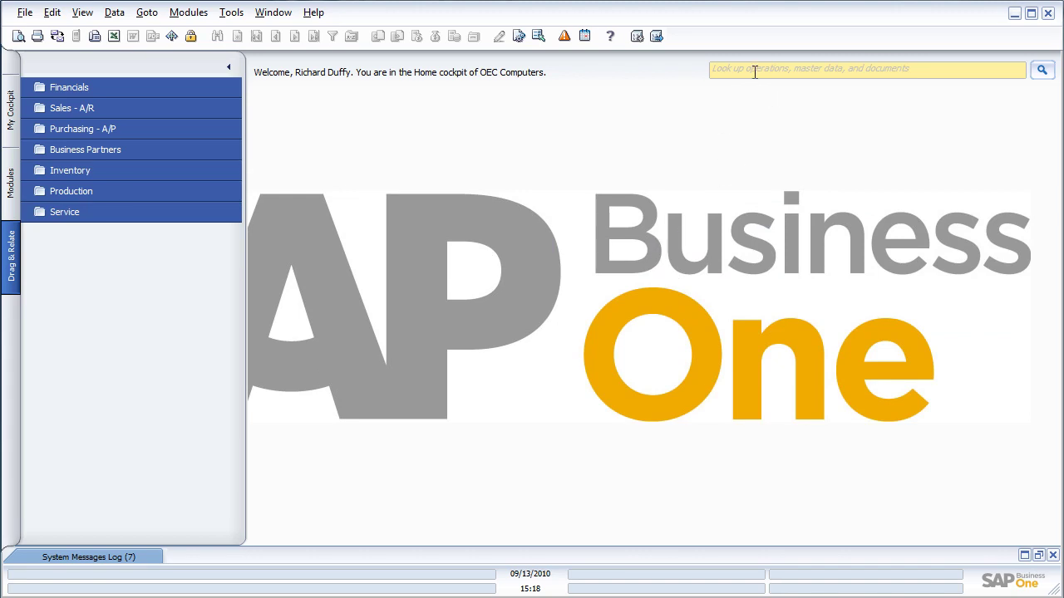
click(228, 69)
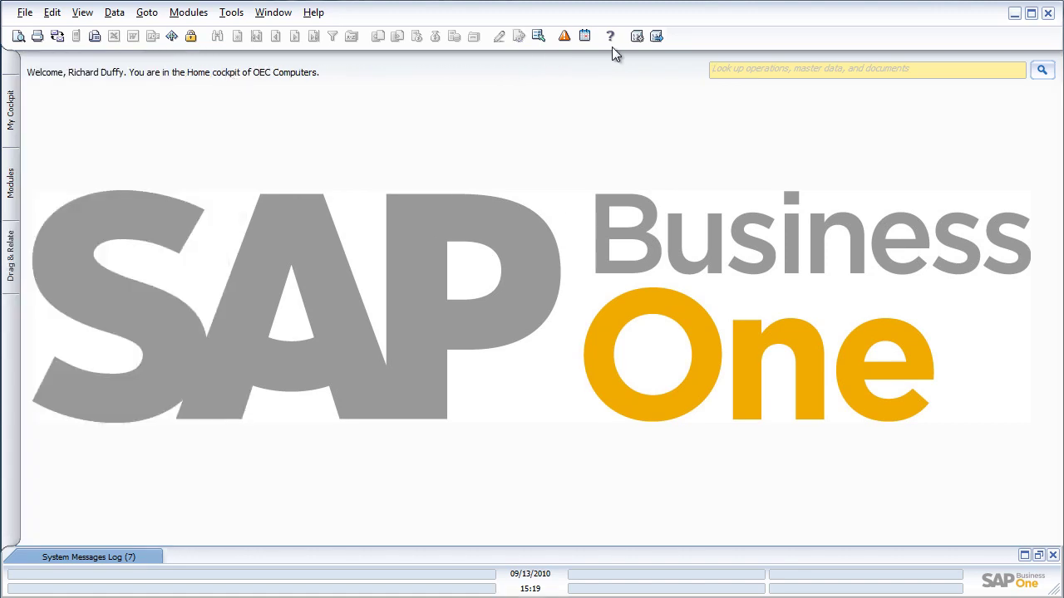
Look up Earthshaker with enterprise search, view its business partner master data, and close the form.
click(752, 70)
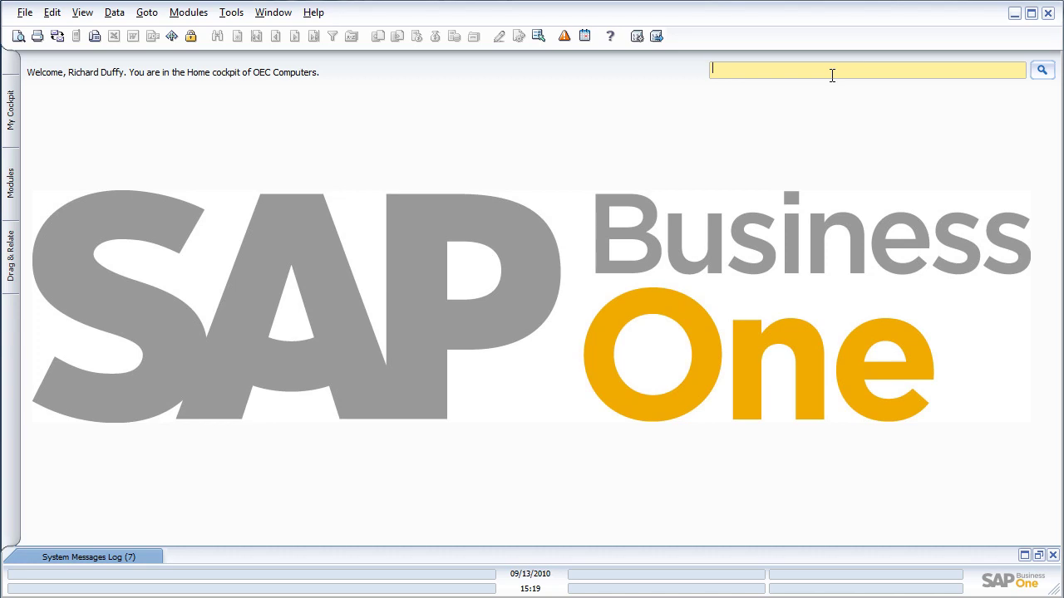
text(Ear)
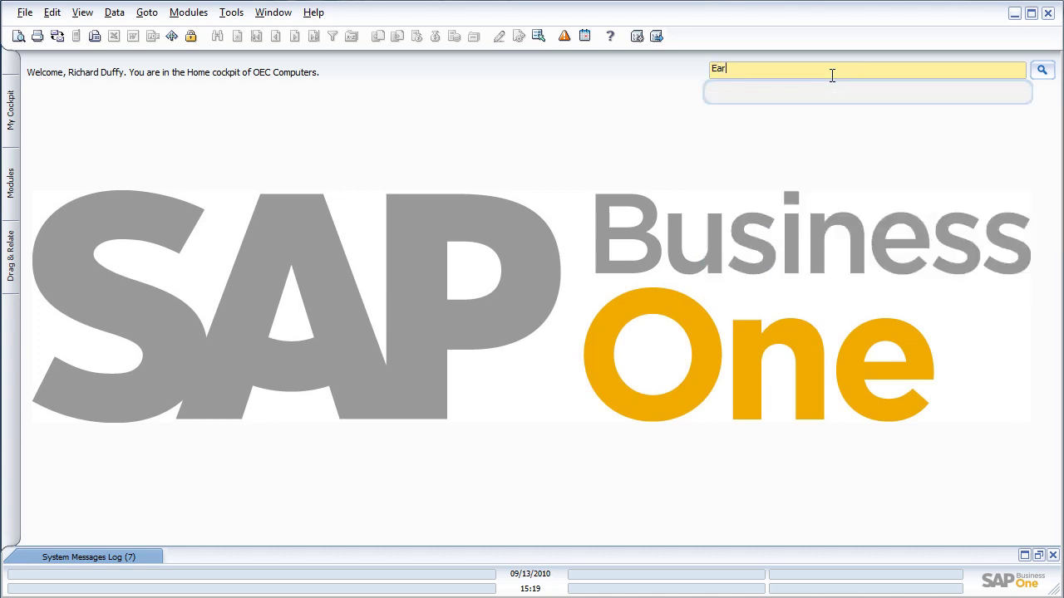
text(thshake)
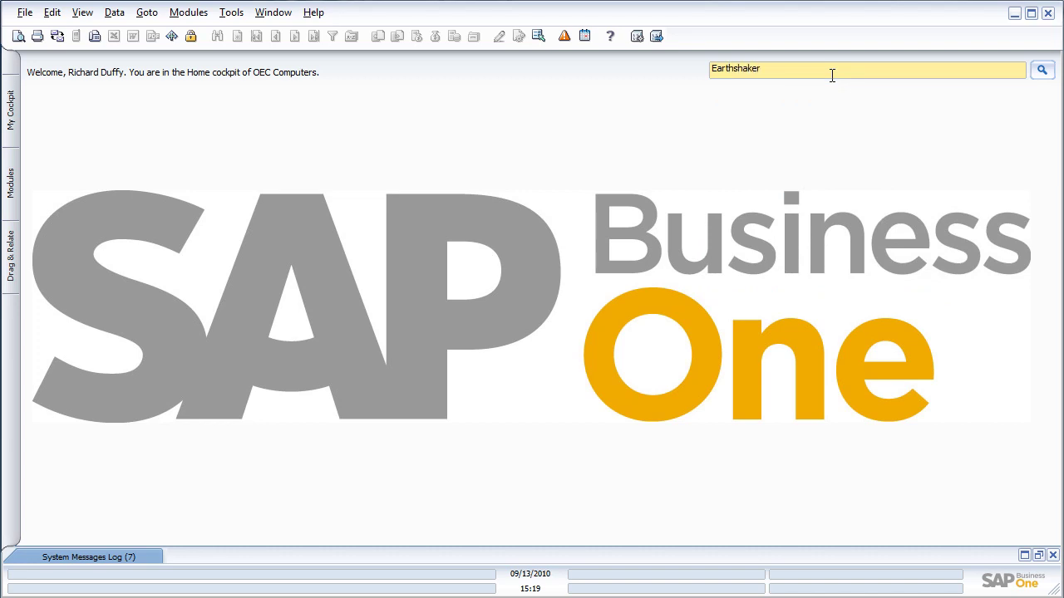
text(r)
key(ctrl+a)
key(BackSpace)
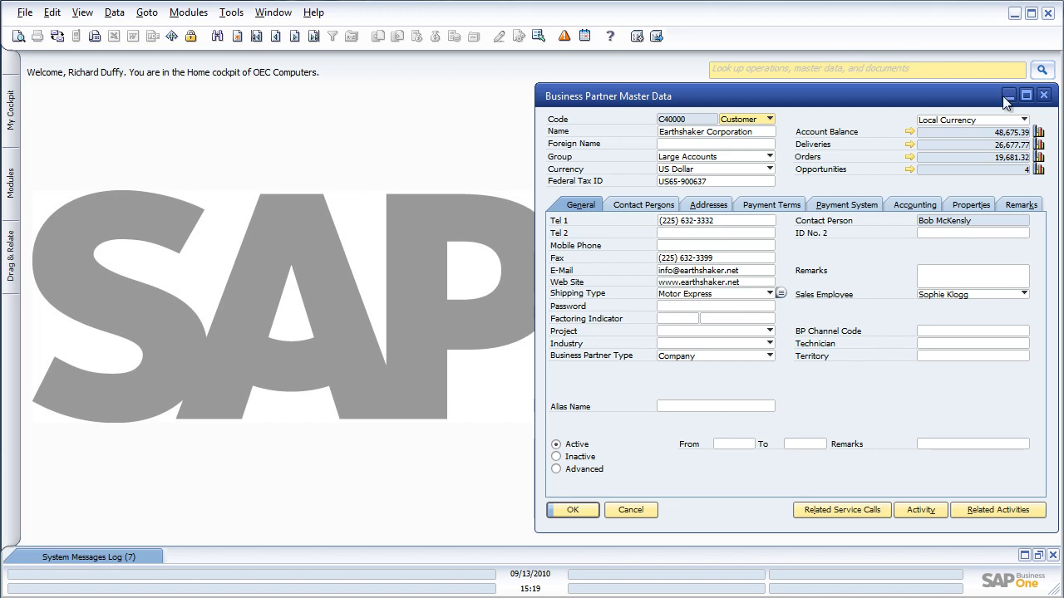
click(1043, 96)
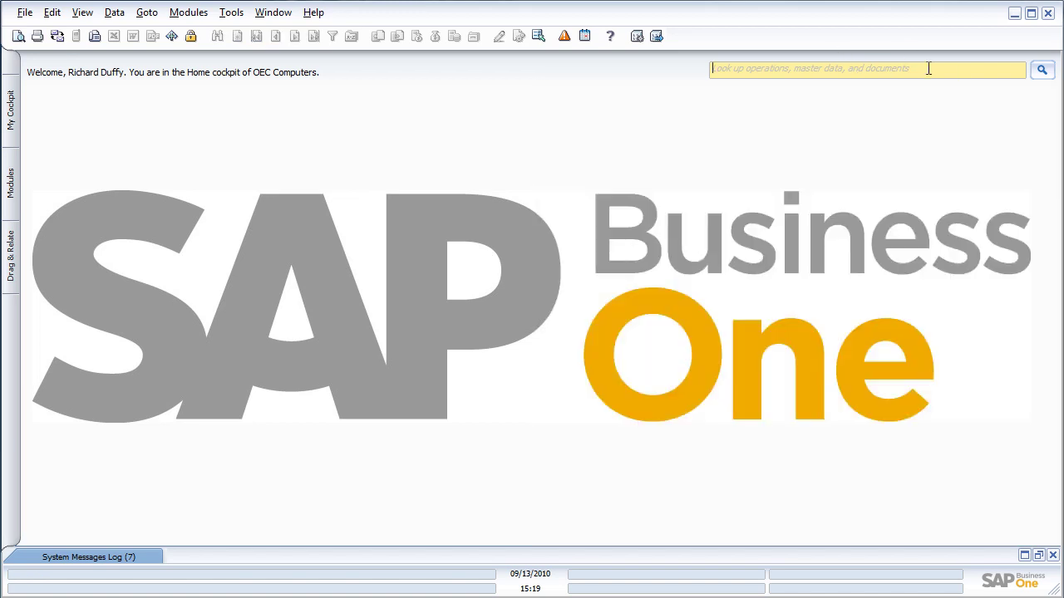
Look up Infoprint with enterprise search, view the master data of item A00003, and close the item form and lookup results.
click(835, 72)
text(Info)
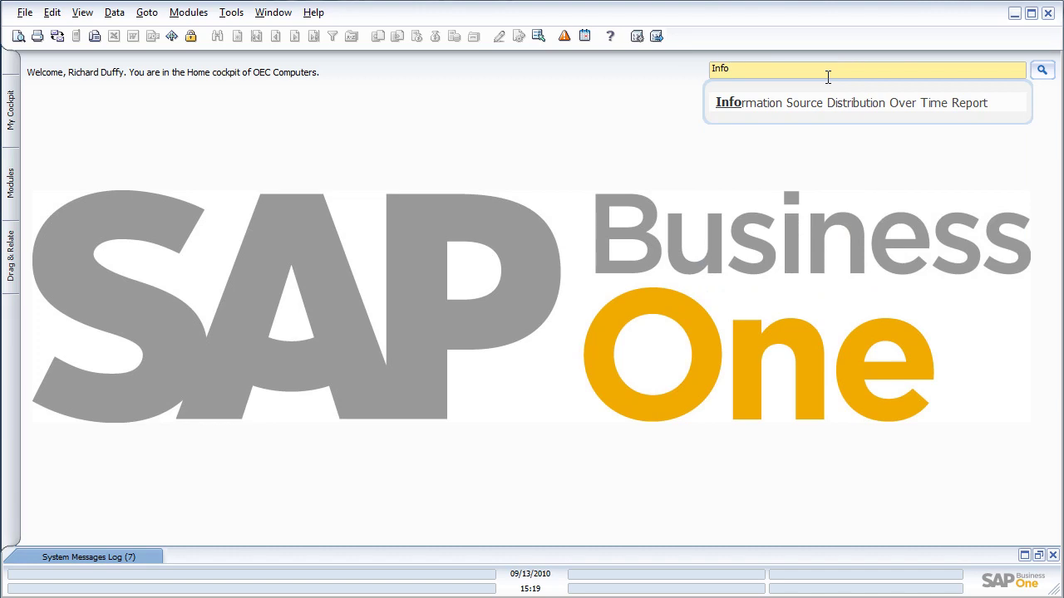
text(print)
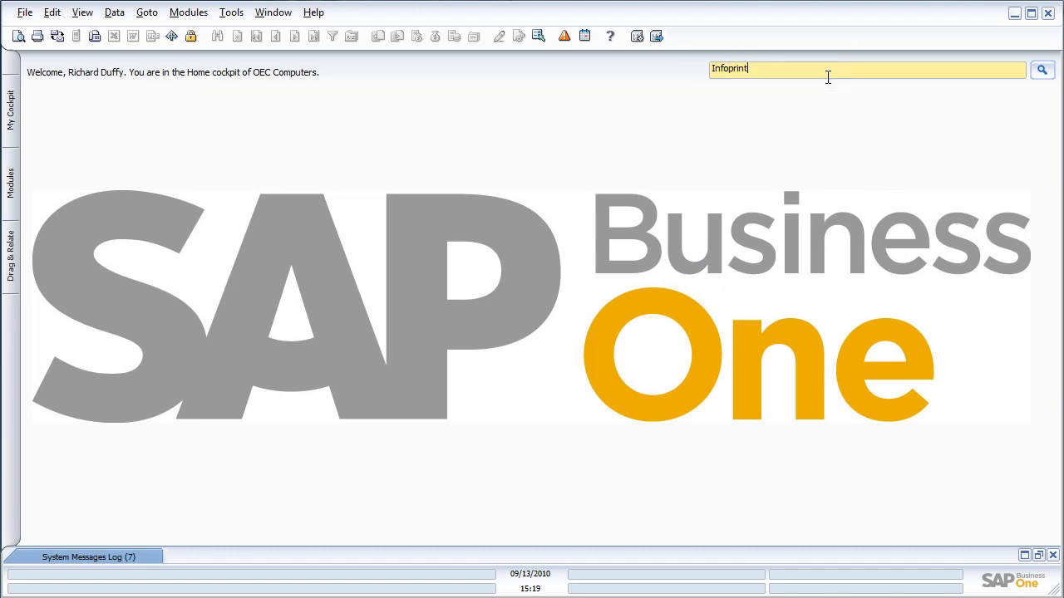
key(Return)
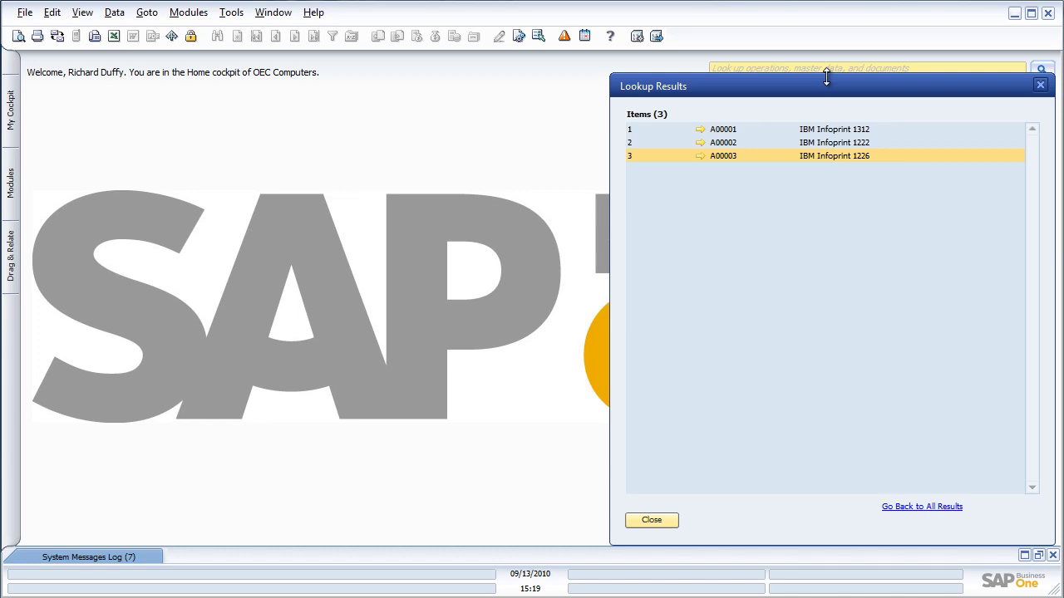
click(701, 155)
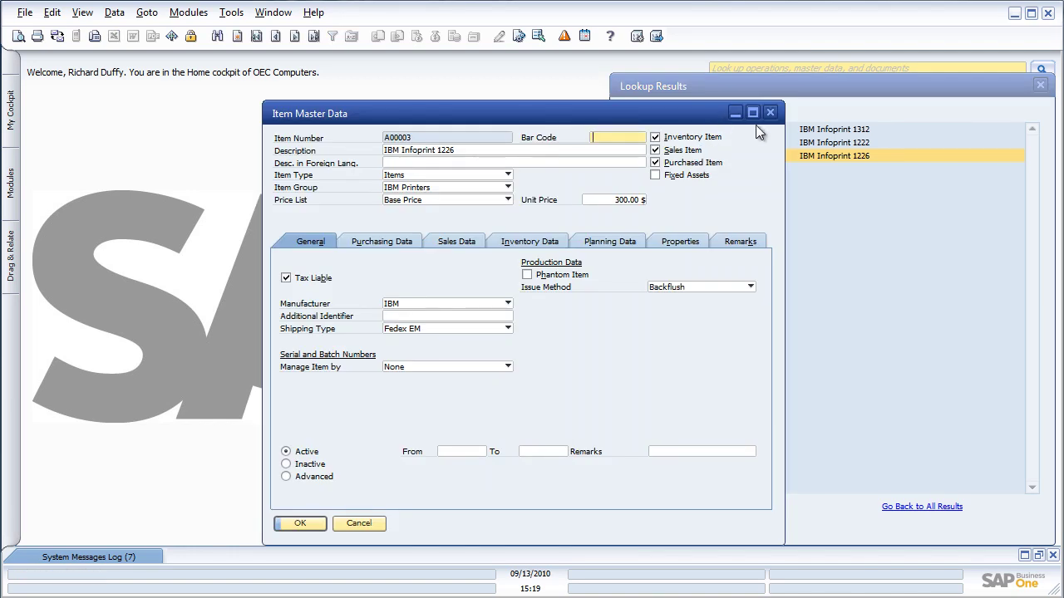
click(770, 112)
click(1041, 86)
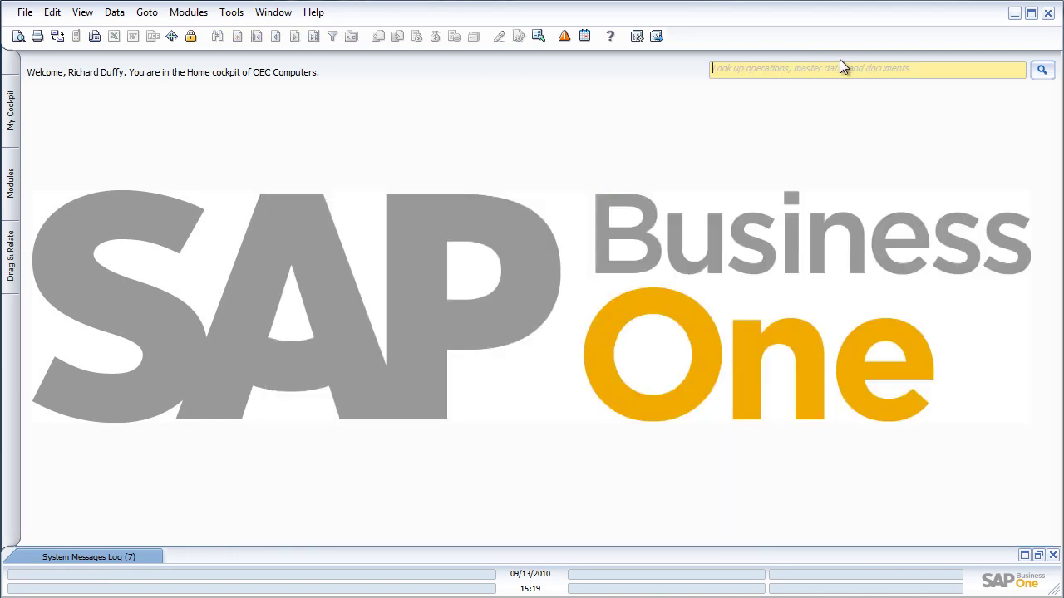
Look up 1 with enterprise search, review the items, business partners and marketing documents, and close the results.
click(854, 72)
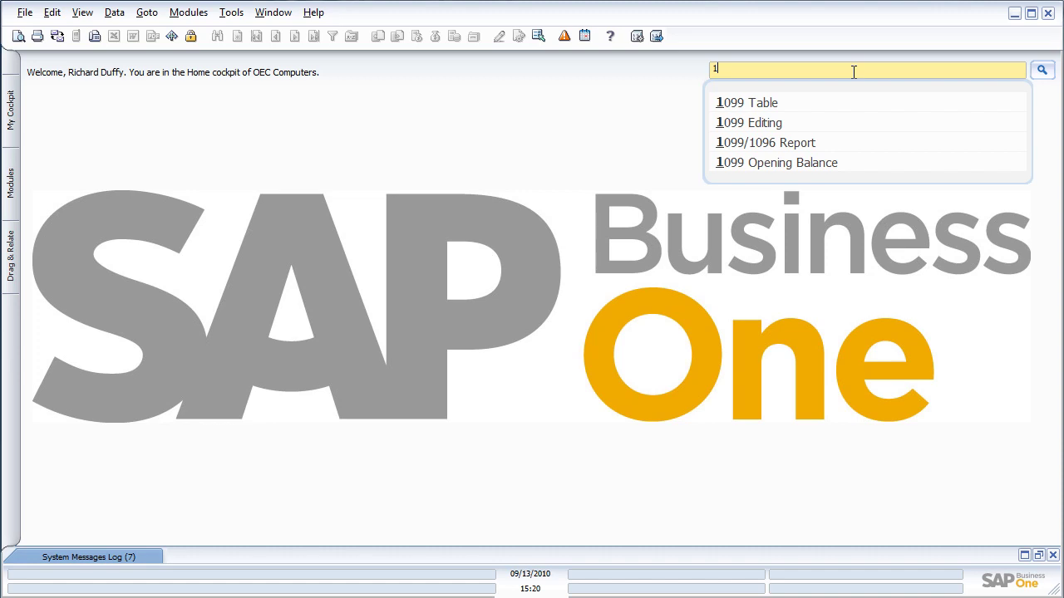
key(Return)
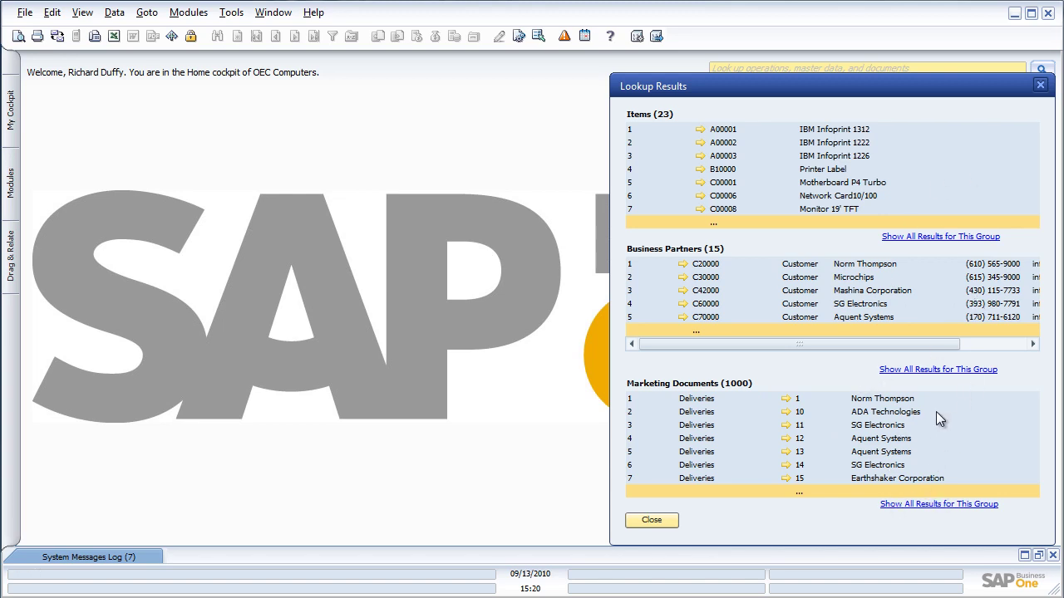
click(652, 520)
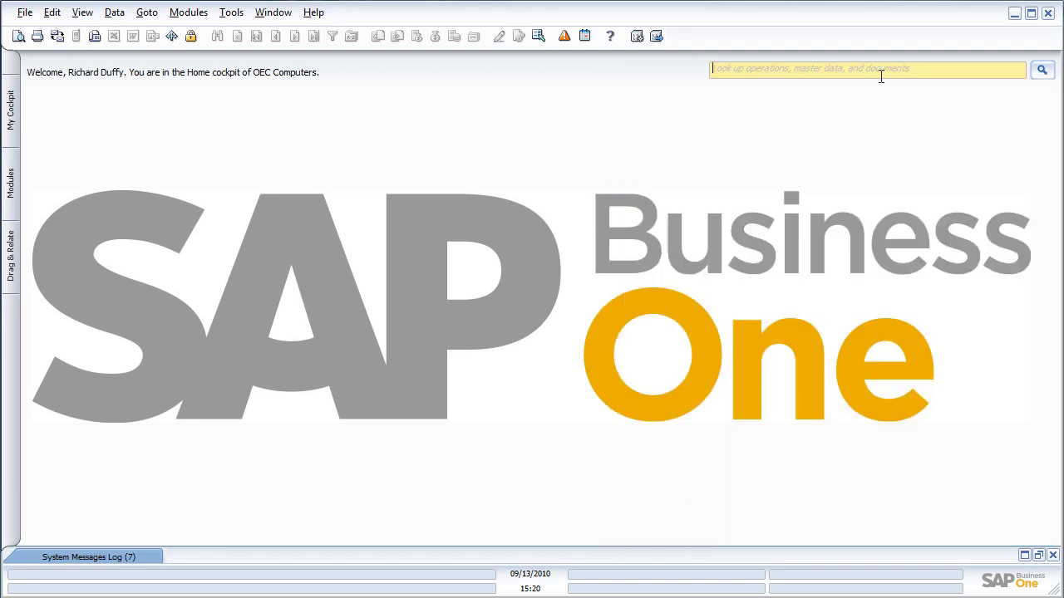
Look up 15 with enterprise search, view Earthshaker Corporation's delivery 15, and close the delivery and lookup results.
click(864, 69)
text(15)
key(Return)
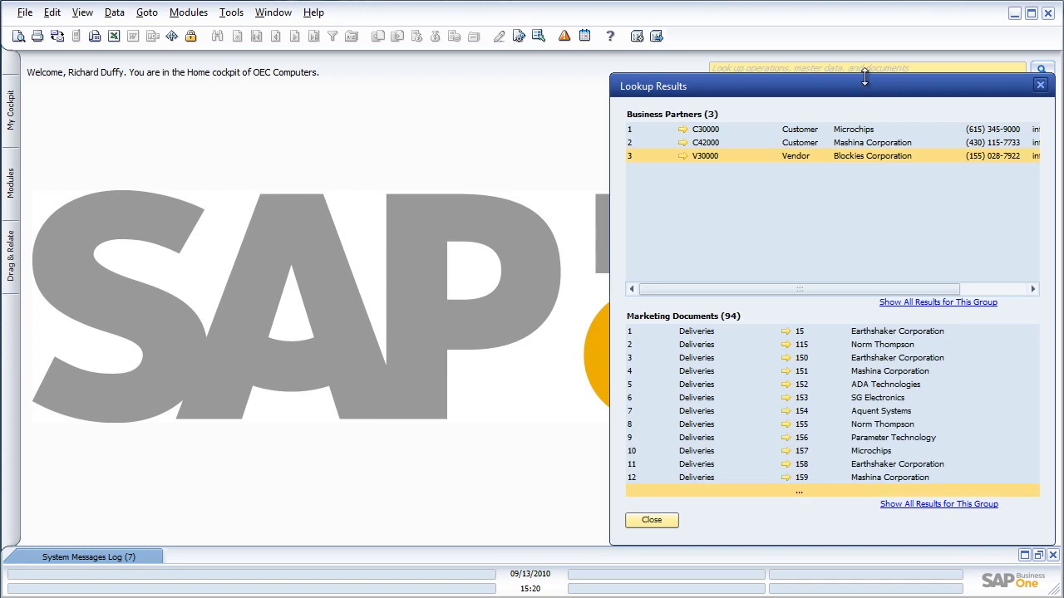
click(786, 331)
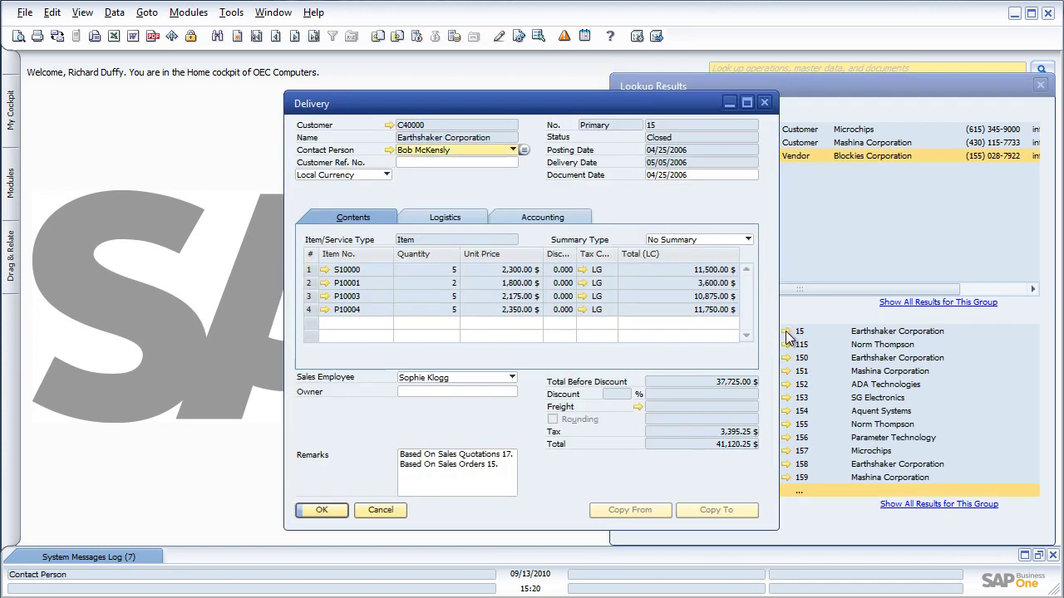
click(763, 103)
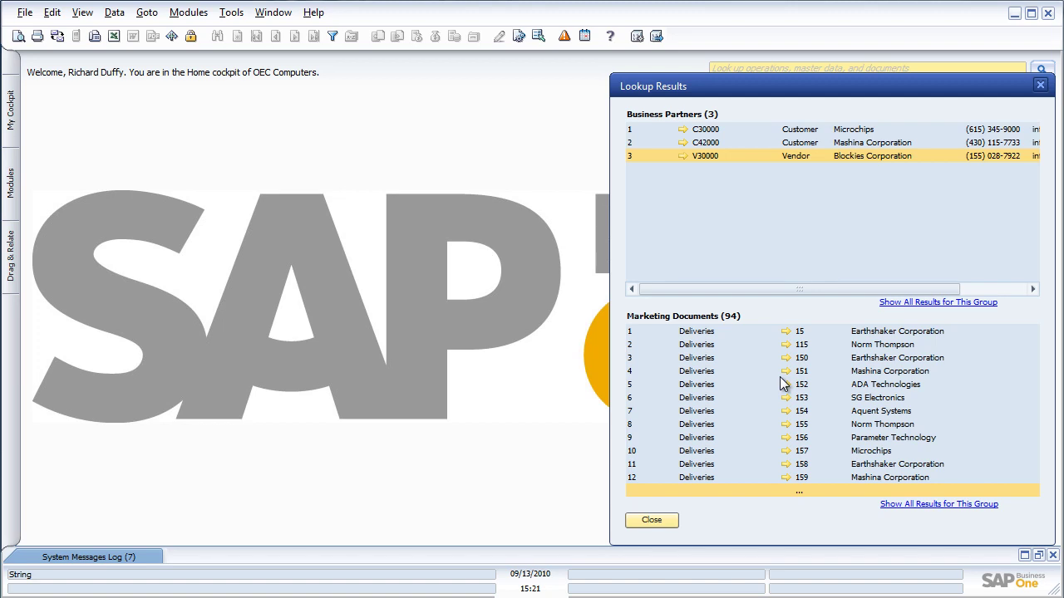
click(529, 323)
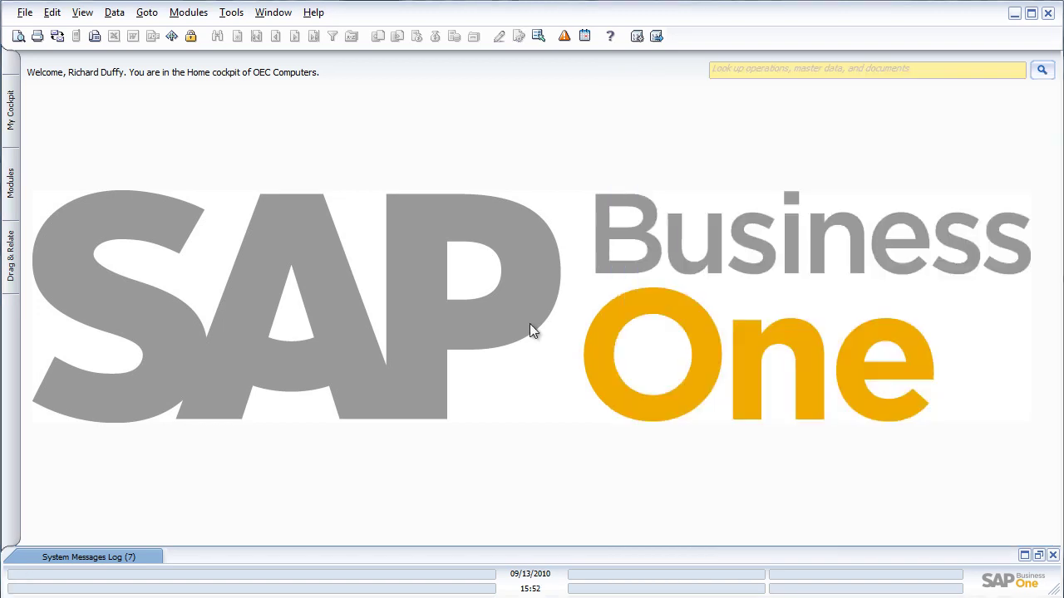